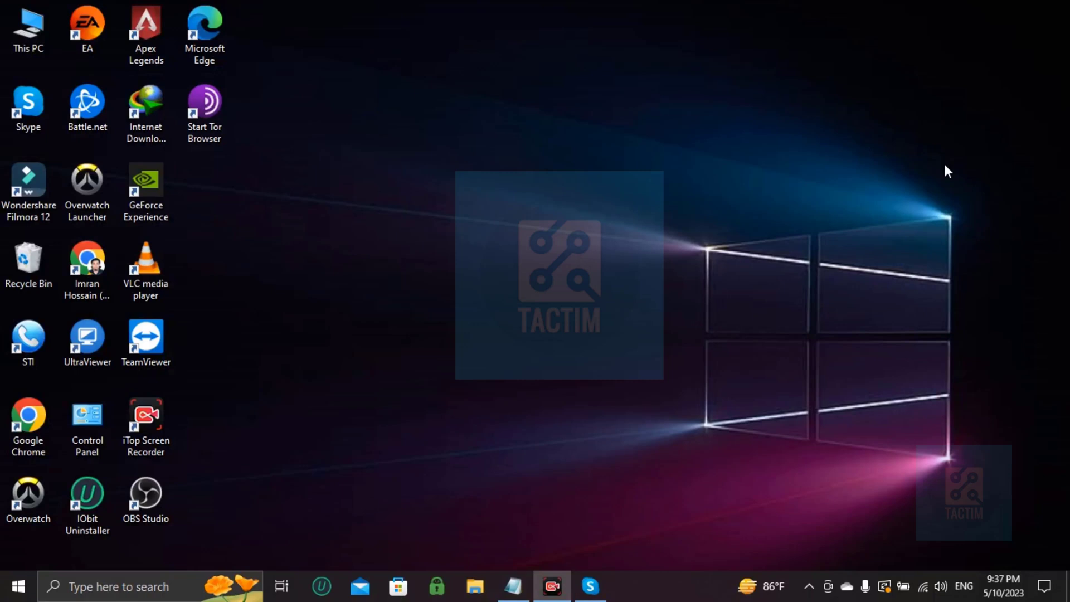
# Step: Launch Chrome, go to the Canva website and reach its signed-in home page
pyautogui.doubleClick(87, 264)
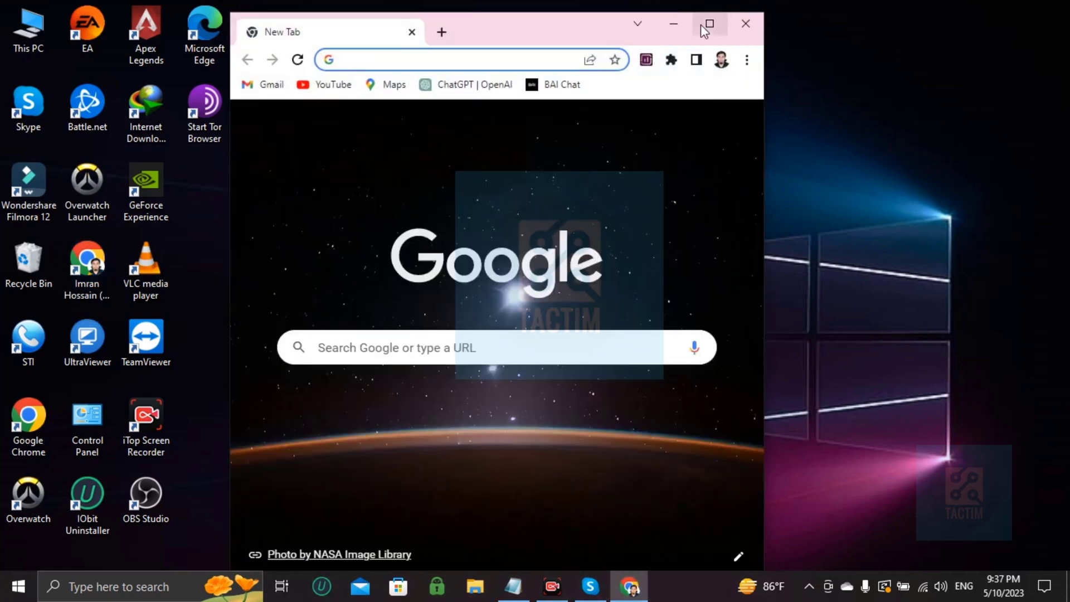
pyautogui.click(707, 23)
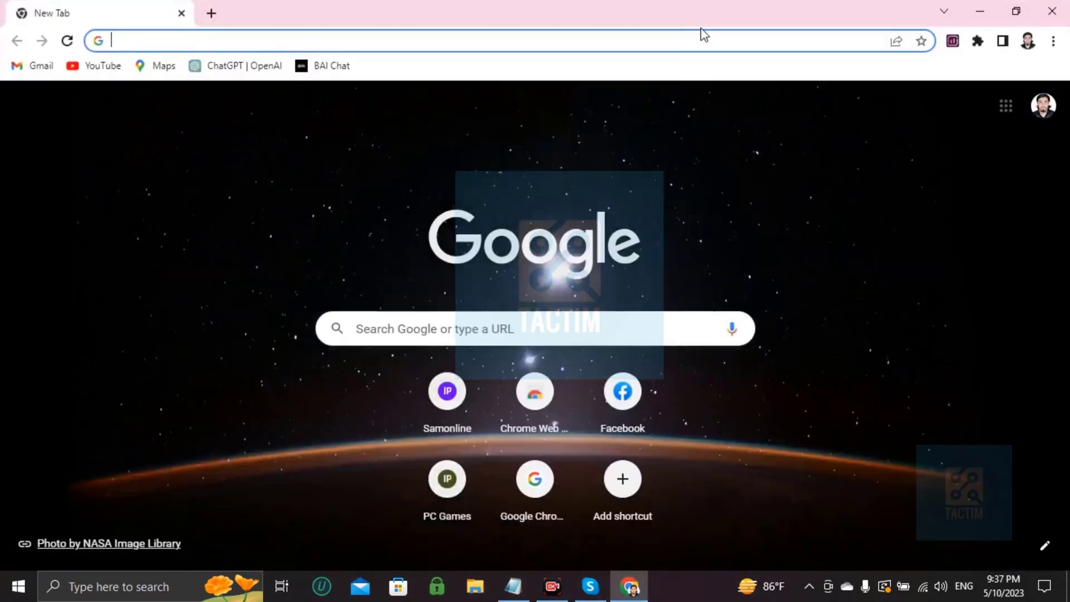
pyautogui.write('ca')
pyautogui.press('Return')
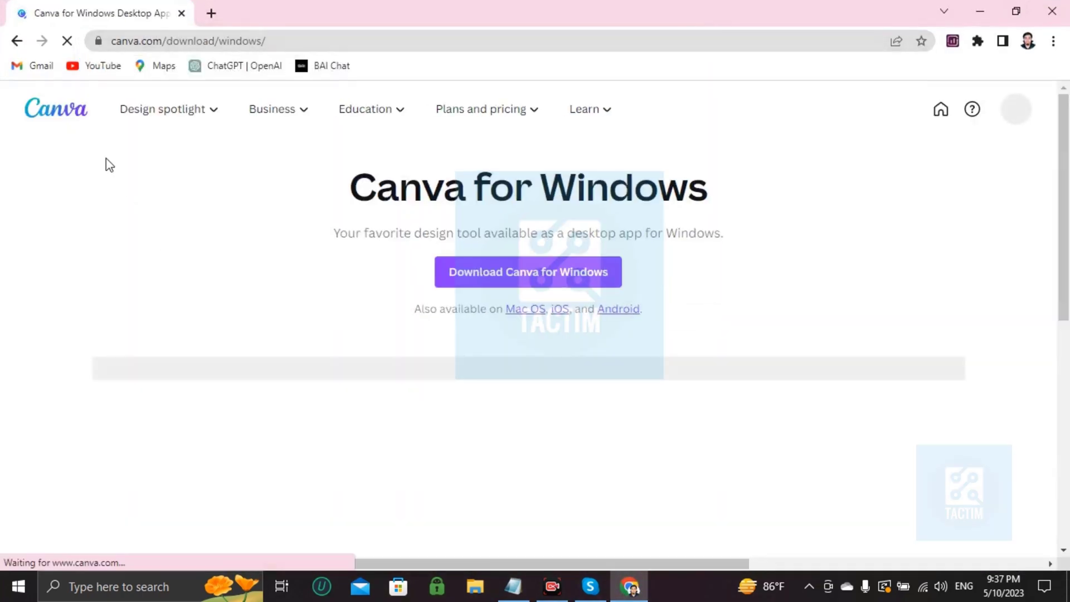
pyautogui.click(69, 117)
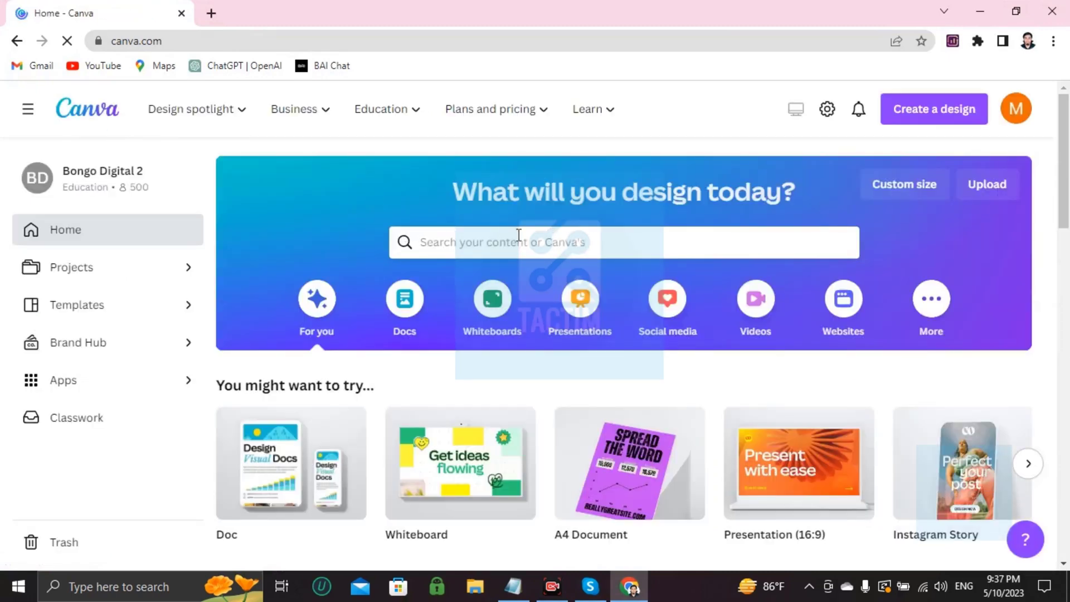
# Step: Search Canva for 'book review form' and preview the Yellow Cute Book Review template
pyautogui.click(518, 242)
pyautogui.write('book')
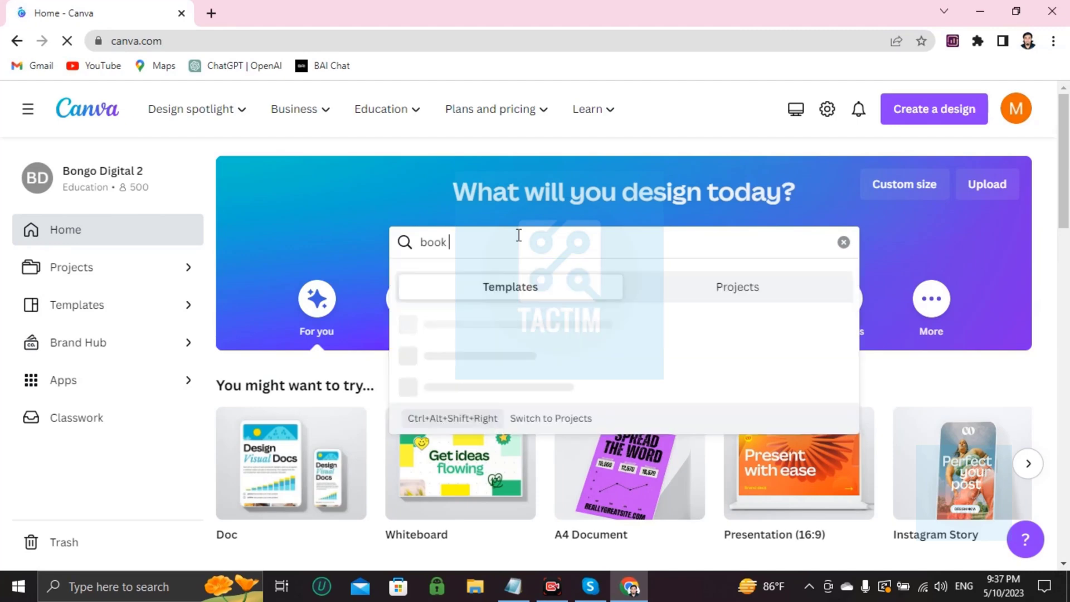
pyautogui.write(' review form')
pyautogui.press('Return')
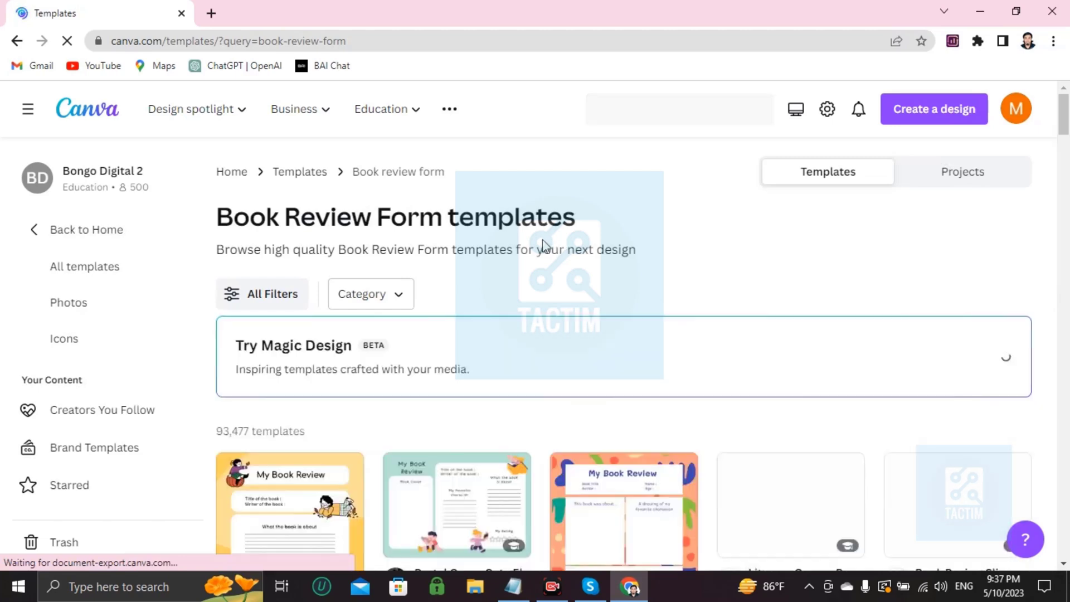
pyautogui.scroll(-2, 543, 247)
pyautogui.scroll(-1, 494, 263)
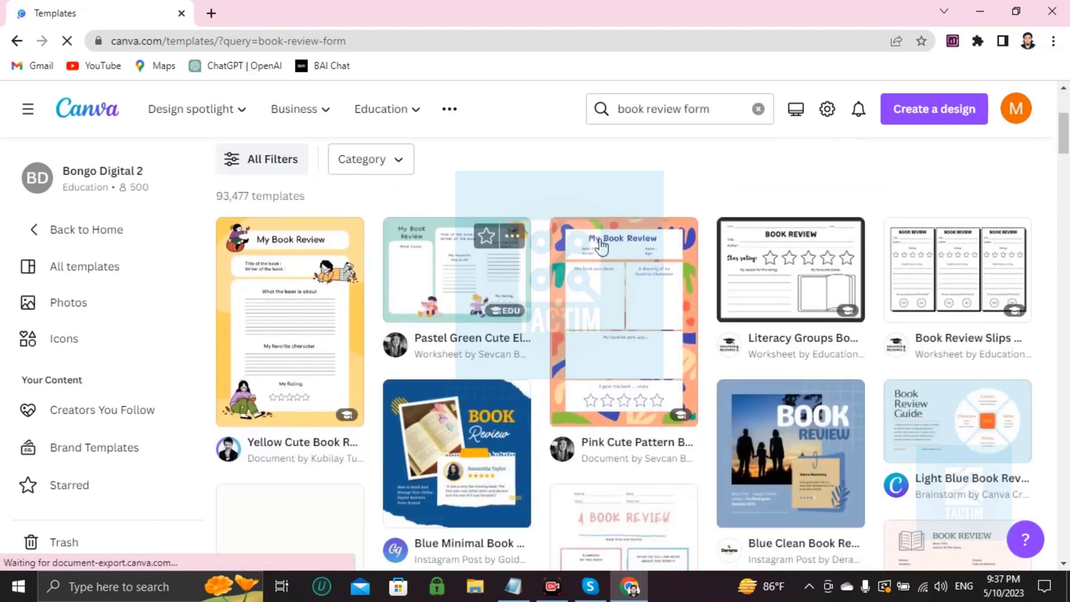
pyautogui.scroll(-1, 651, 251)
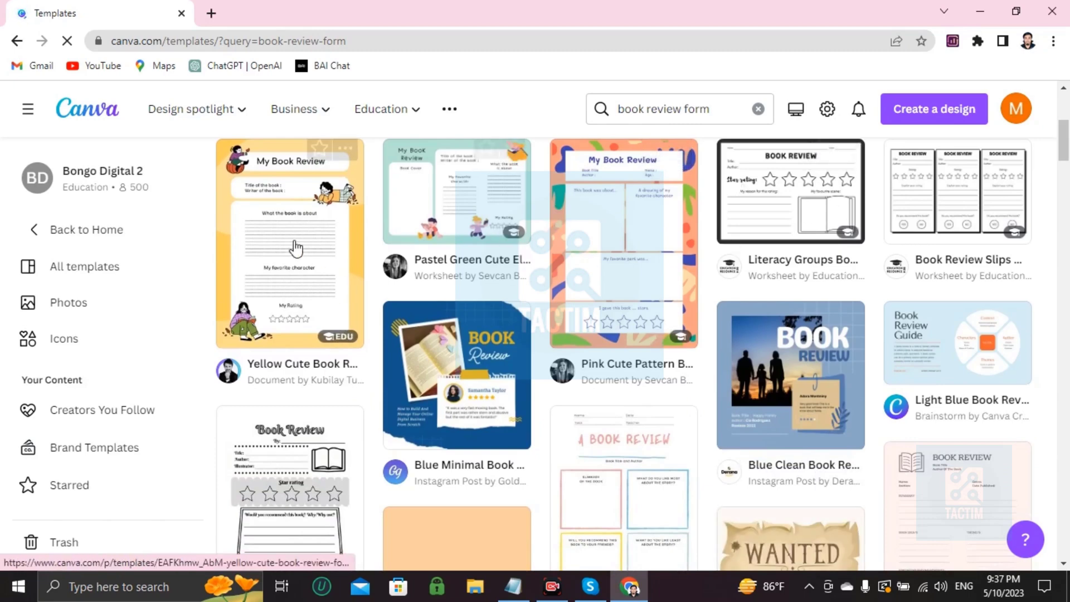
pyautogui.click(276, 221)
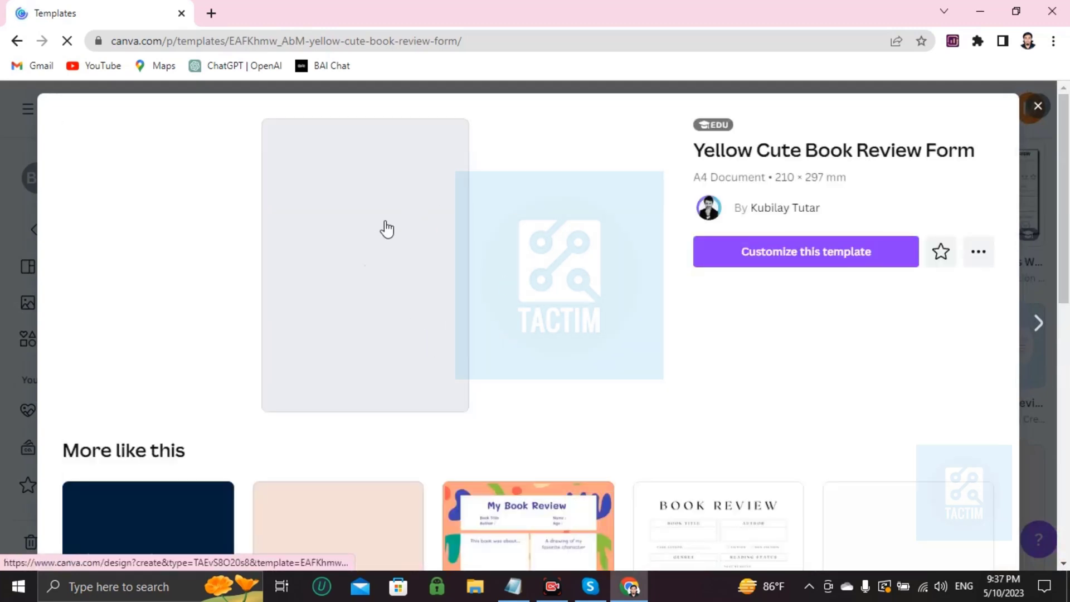
# Step: Customize the Yellow Cute Book Review Form template and switch to its new editor tab
pyautogui.click(800, 253)
pyautogui.click(33, 13)
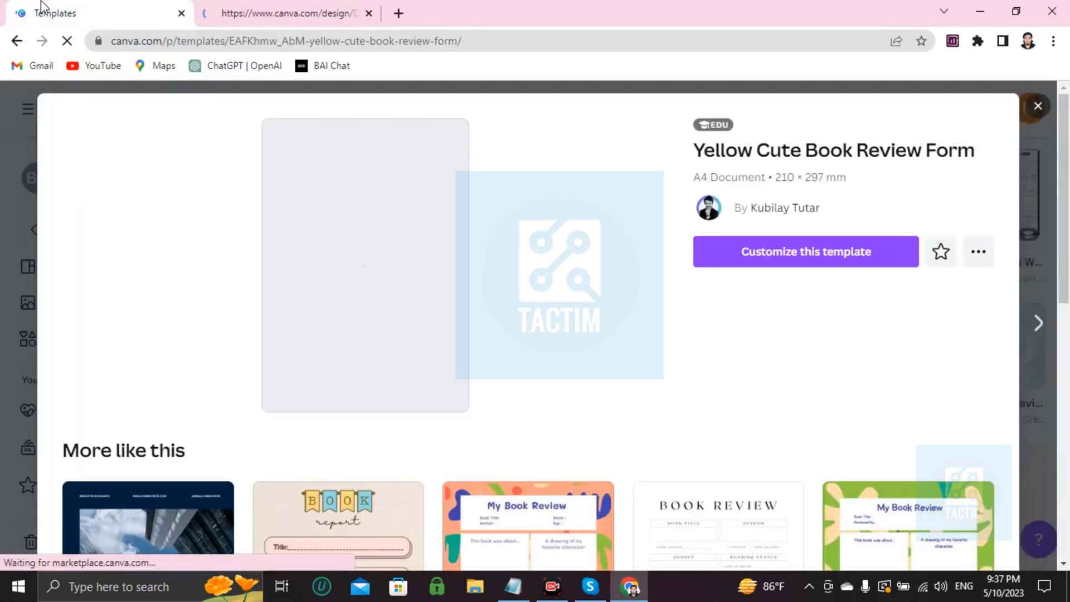
pyautogui.click(284, 12)
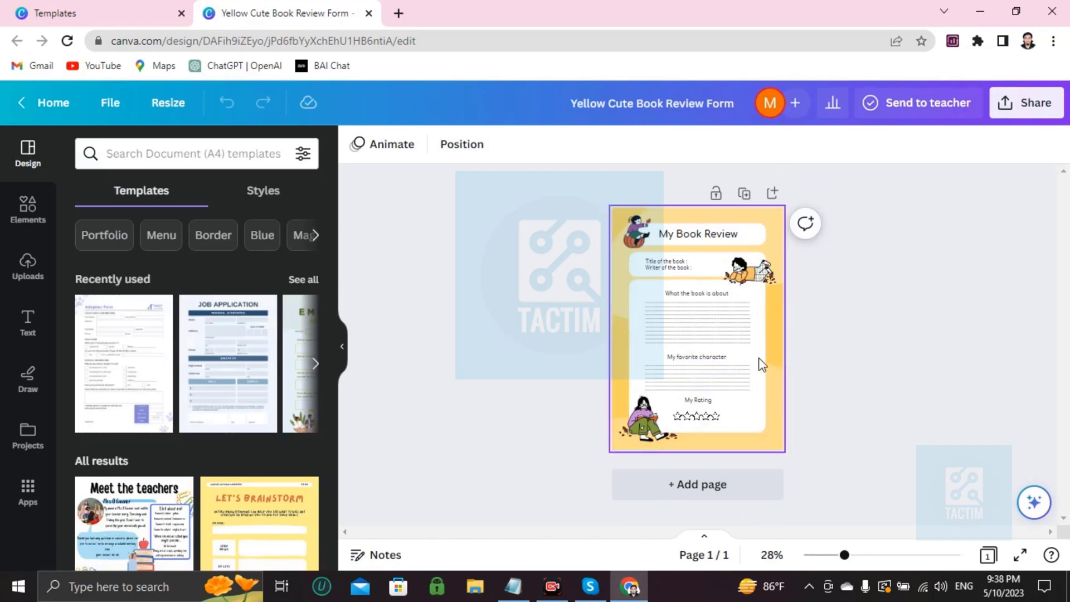
# Step: Delete the pumpkin-girl illustration and the girl lying with a book
pyautogui.doubleClick(697, 356)
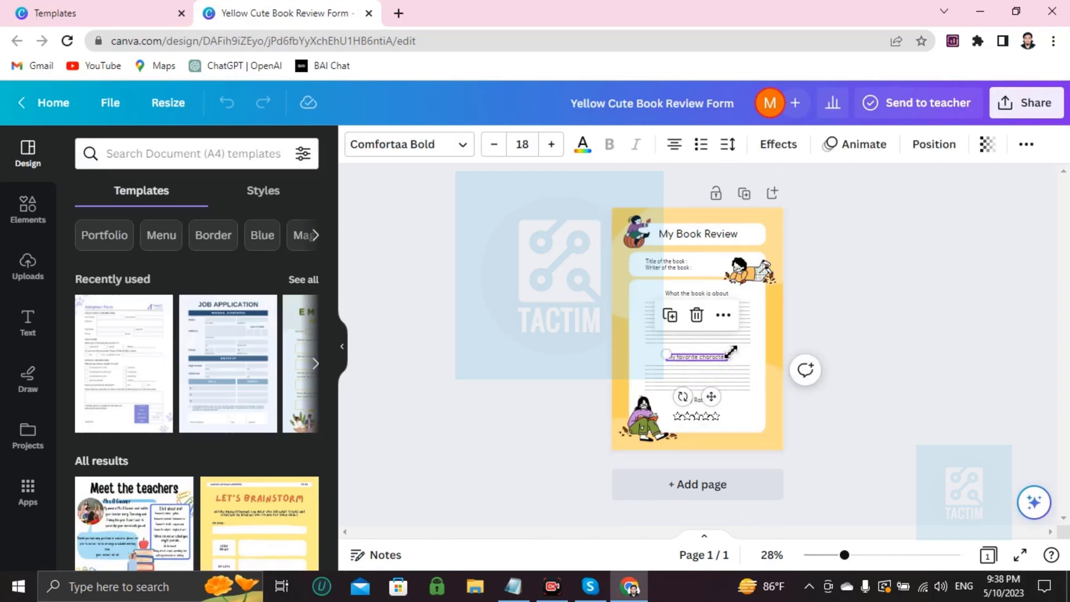
pyautogui.keyDown('ctrl'); pyautogui.scroll(2, 734, 351); pyautogui.keyUp('ctrl')
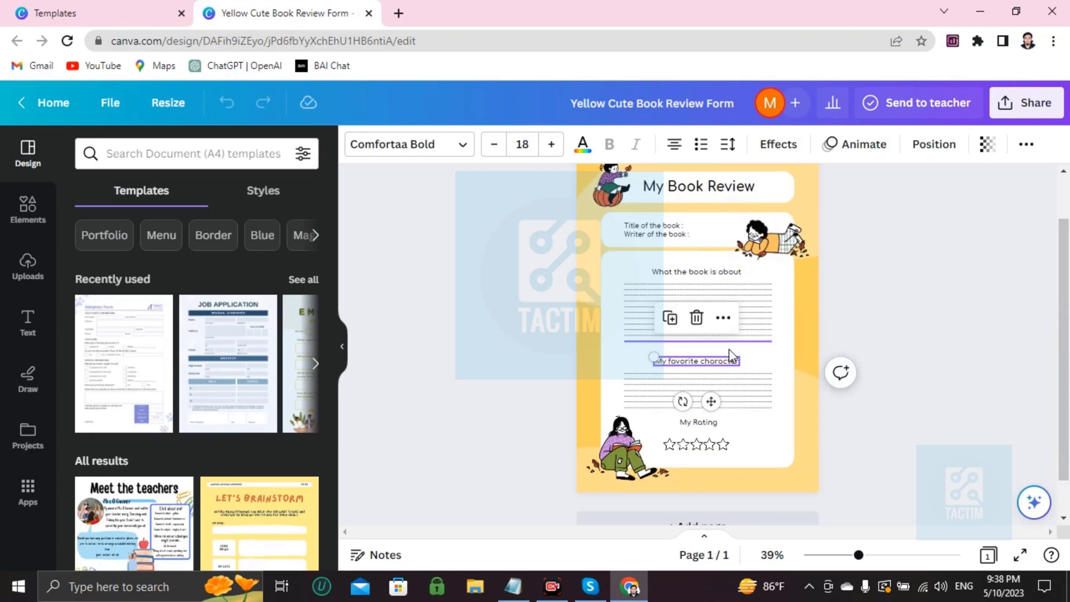
pyautogui.scroll(3, 636, 335)
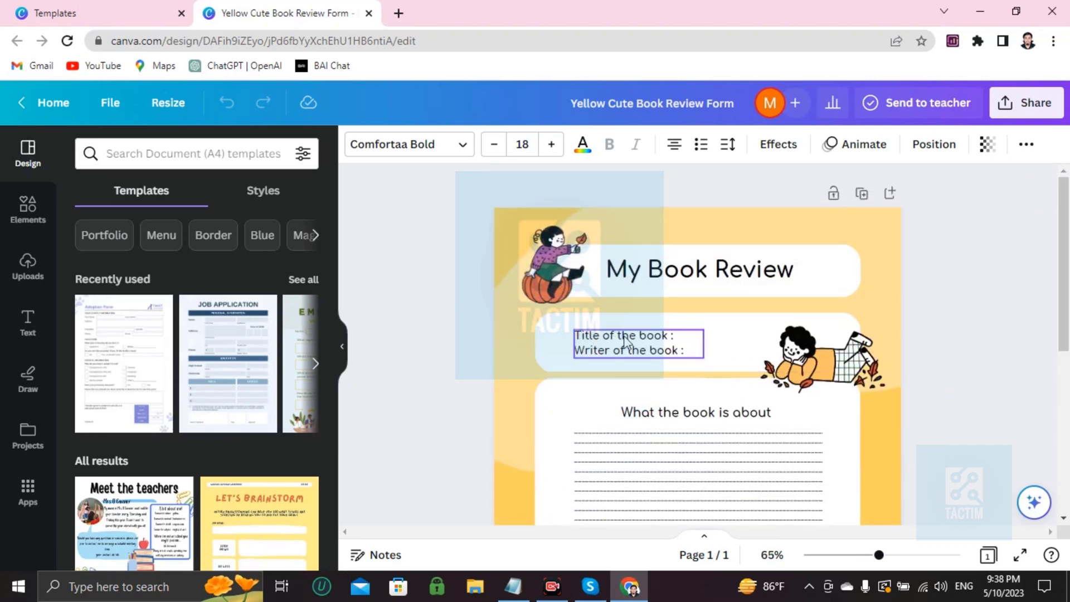
pyautogui.click(556, 272)
pyautogui.click(824, 359)
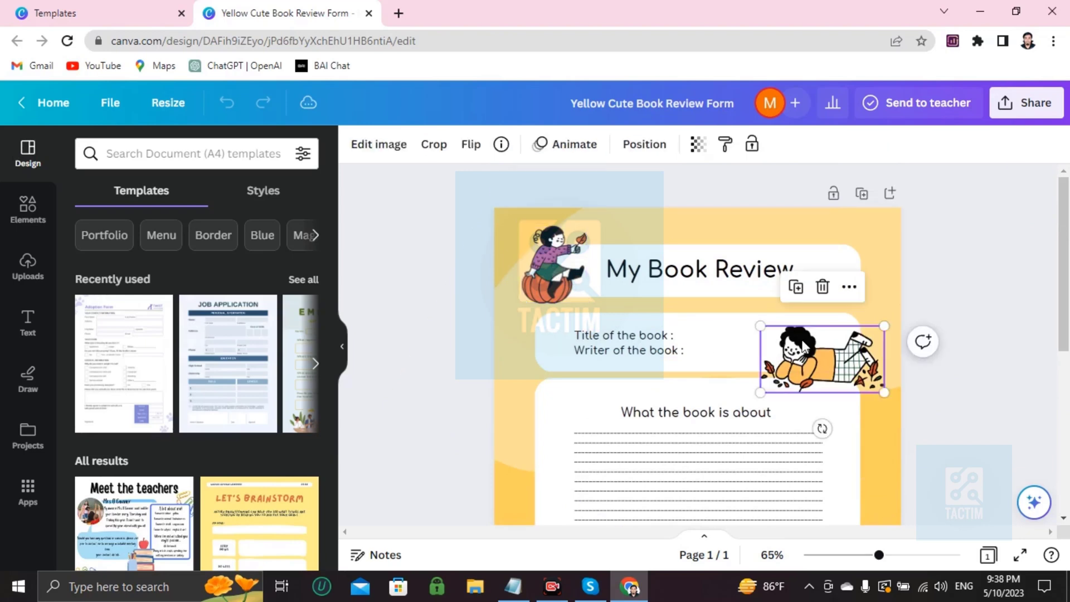
pyautogui.click(562, 268)
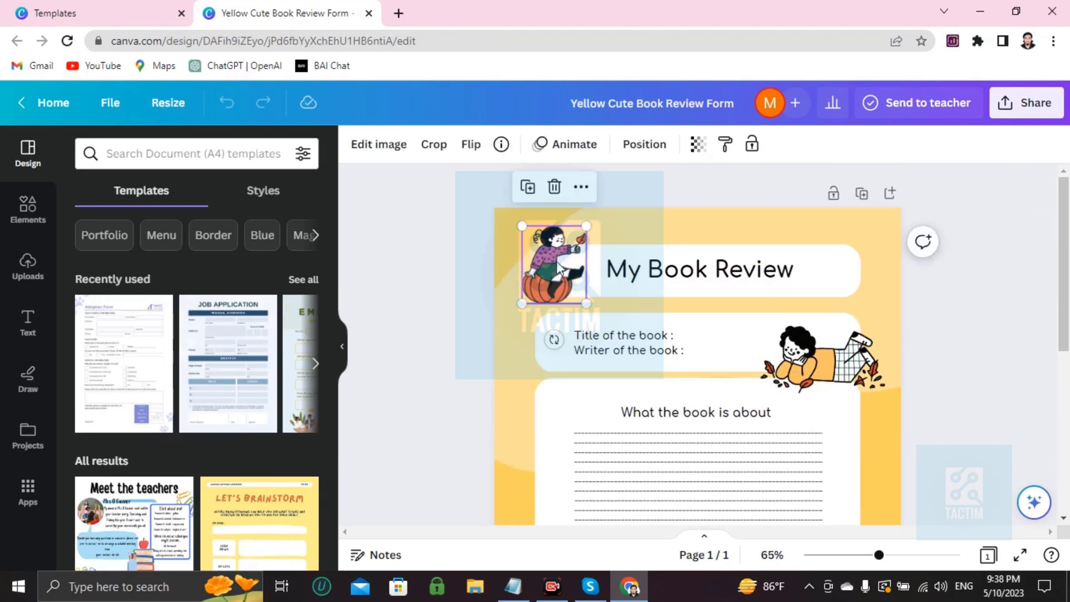
pyautogui.press('Delete')
pyautogui.click(823, 359)
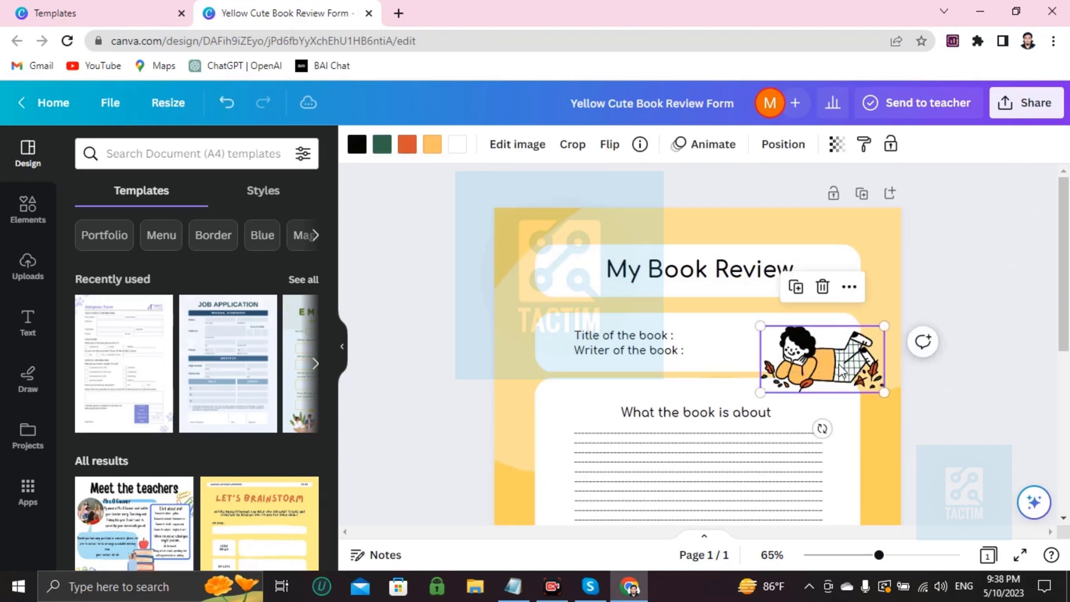
pyautogui.press('Delete')
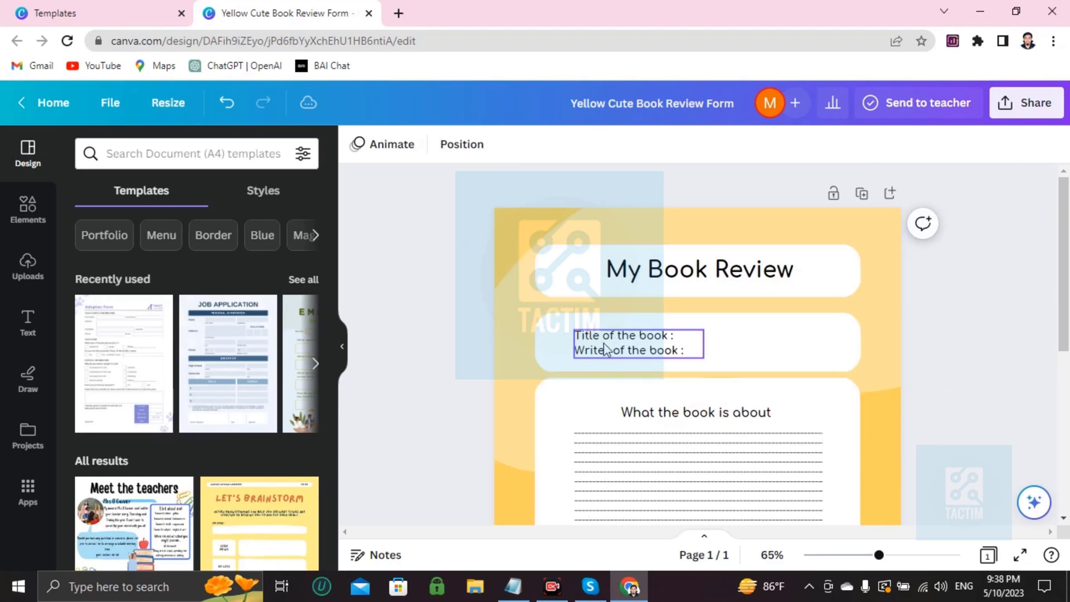
# Step: Enter 'Human science' after Title of the book and 'Mr. Green' after Writer of the book
pyautogui.doubleClick(692, 342)
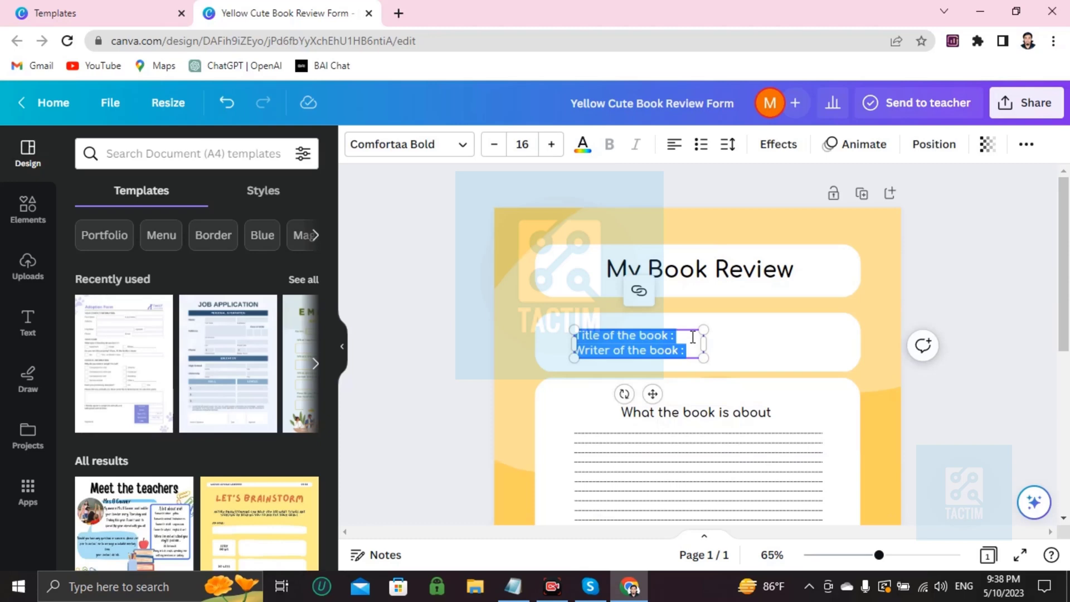
pyautogui.click(682, 334)
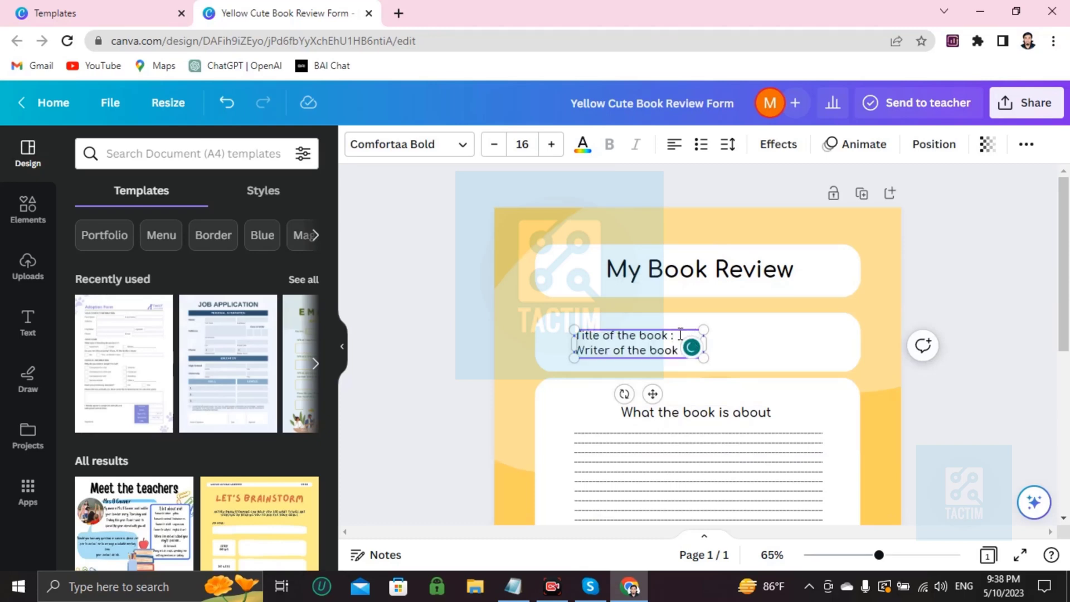
pyautogui.write('djsnddnjdj')
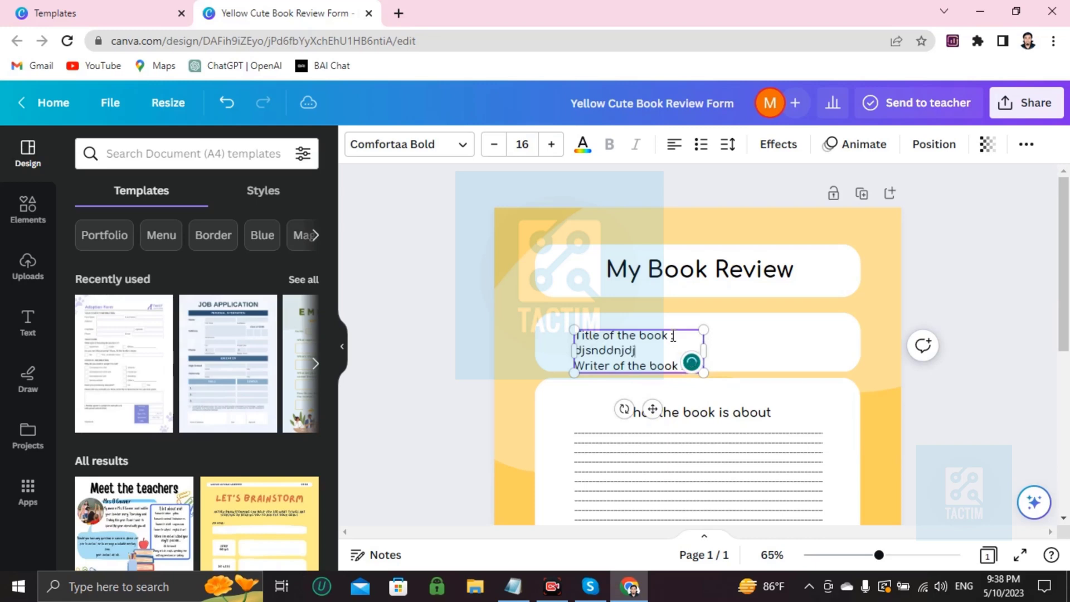
pyautogui.press('BackSpace')
pyautogui.press('BackSpace')
pyautogui.press('BackSpace')
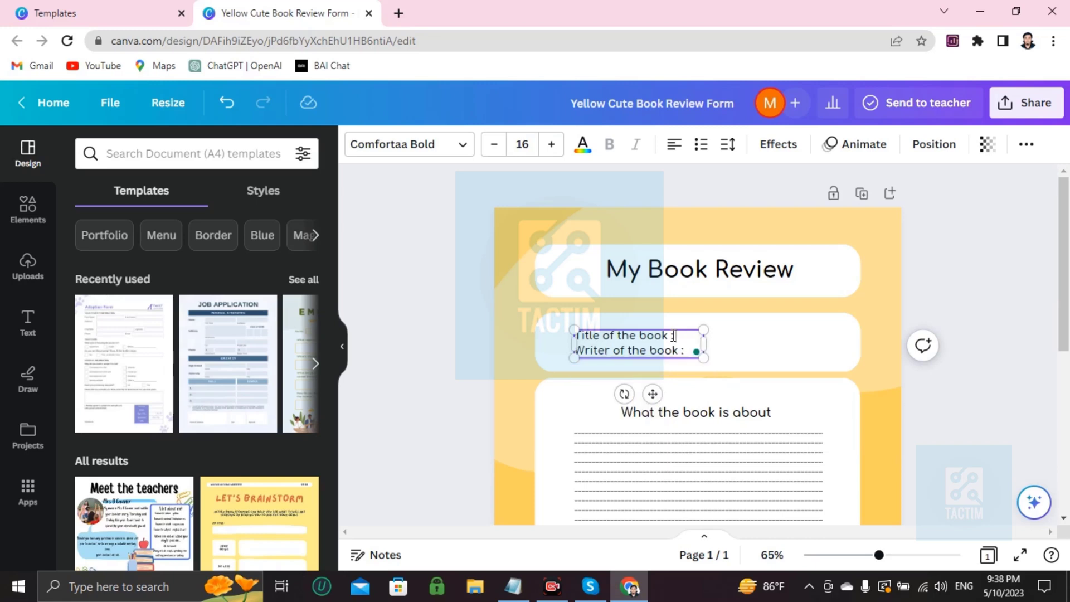
pyautogui.write('man science')
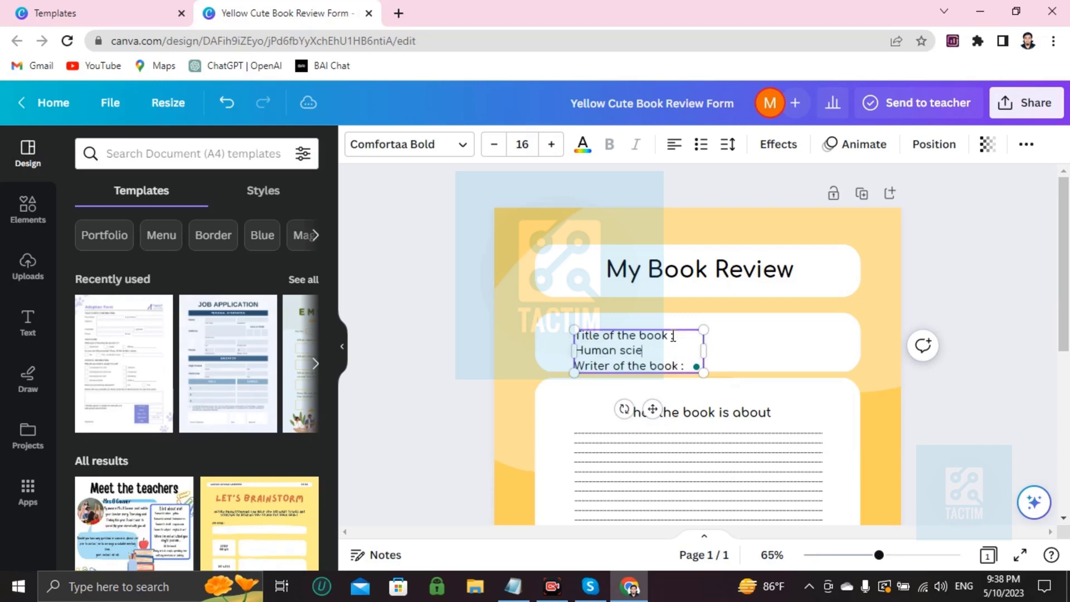
pyautogui.click(679, 367)
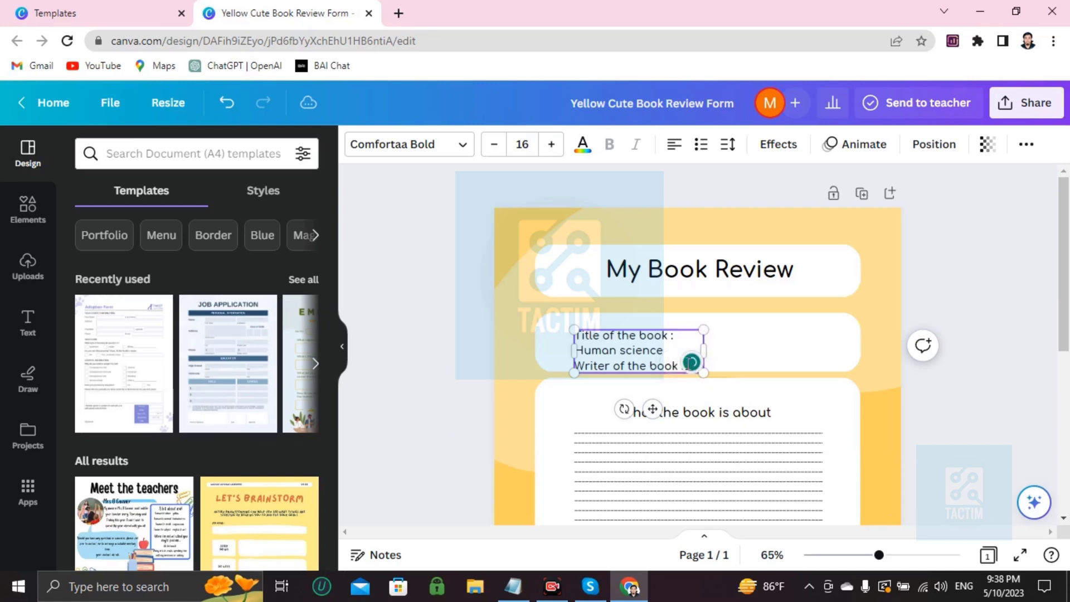
pyautogui.write(': Mr. Green')
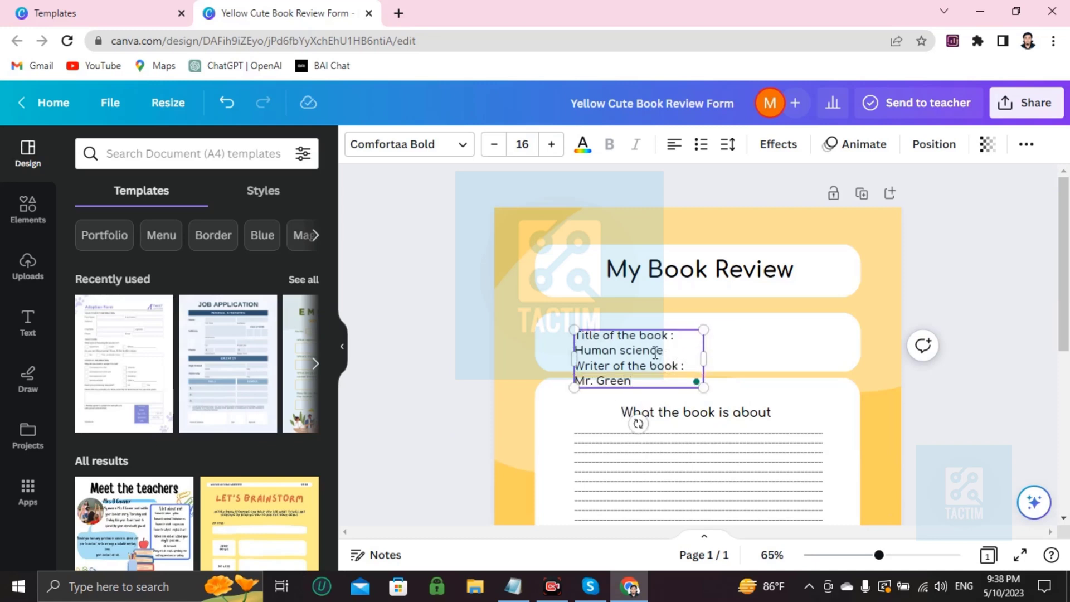
pyautogui.moveTo(640, 353)
pyautogui.mouseDown()
pyautogui.moveTo(638, 336)
pyautogui.moveTo(599, 311)
pyautogui.mouseUp()
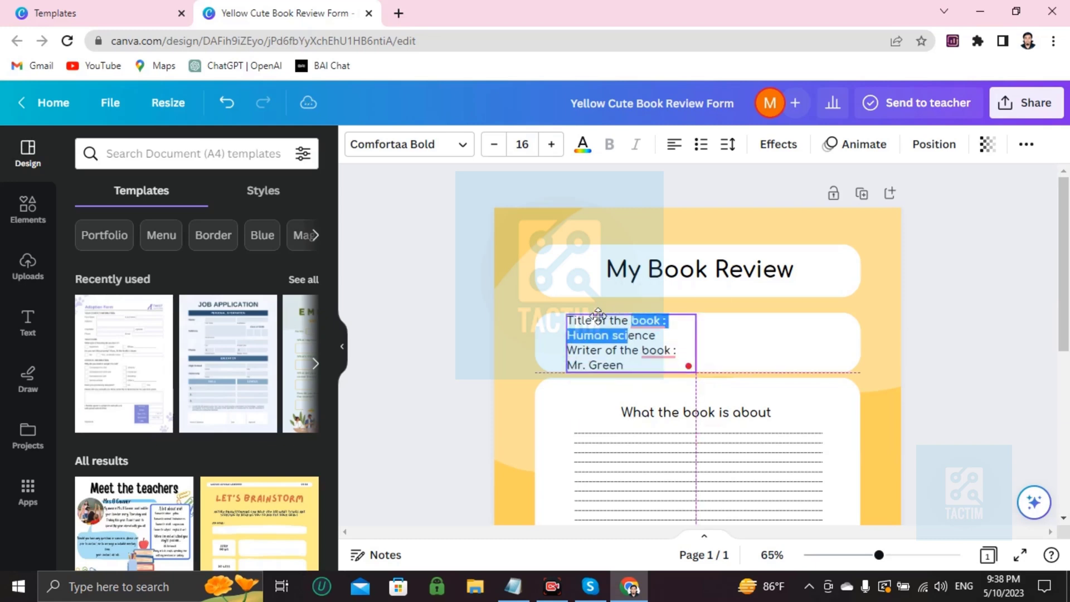
pyautogui.click(719, 342)
pyautogui.scroll(-2, 627, 400)
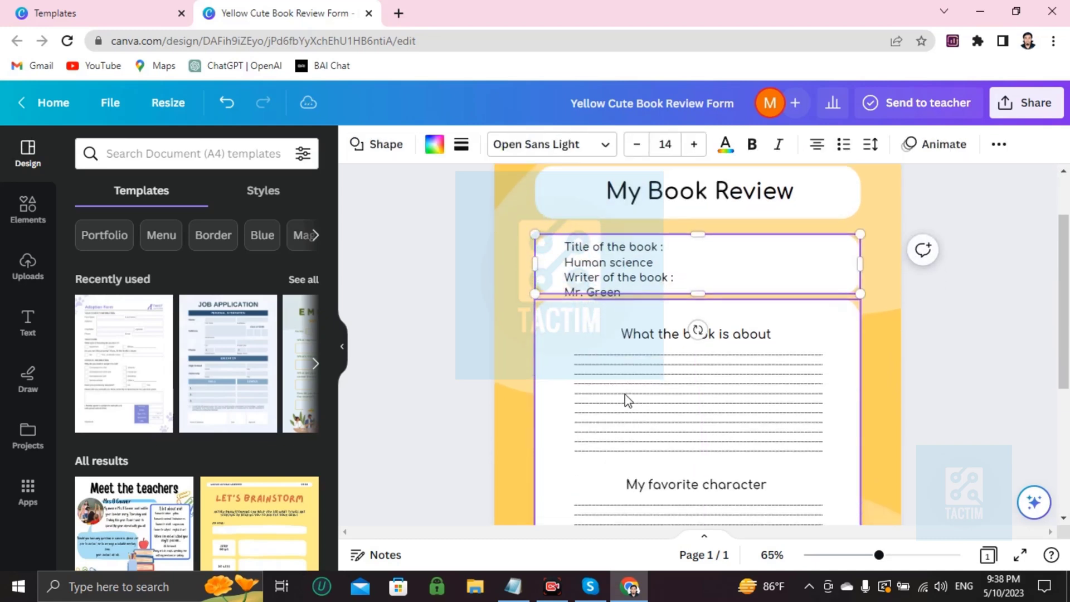
pyautogui.click(660, 374)
pyautogui.scroll(-2, 694, 351)
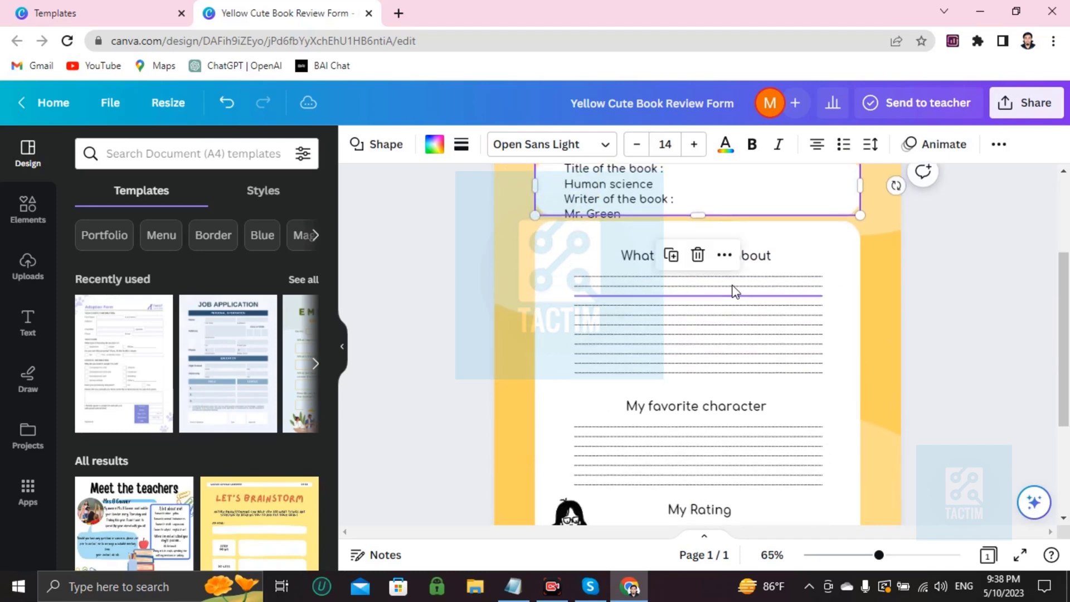
pyautogui.scroll(3, 597, 298)
pyautogui.scroll(-5, 598, 298)
pyautogui.scroll(2, 600, 306)
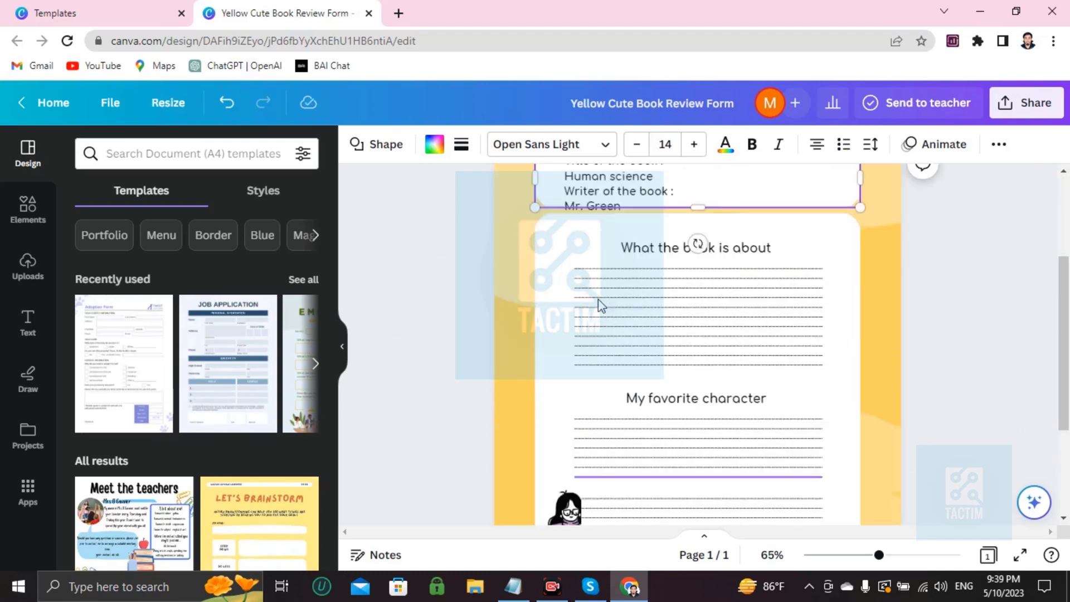
pyautogui.scroll(3, 598, 303)
pyautogui.scroll(-5, 603, 351)
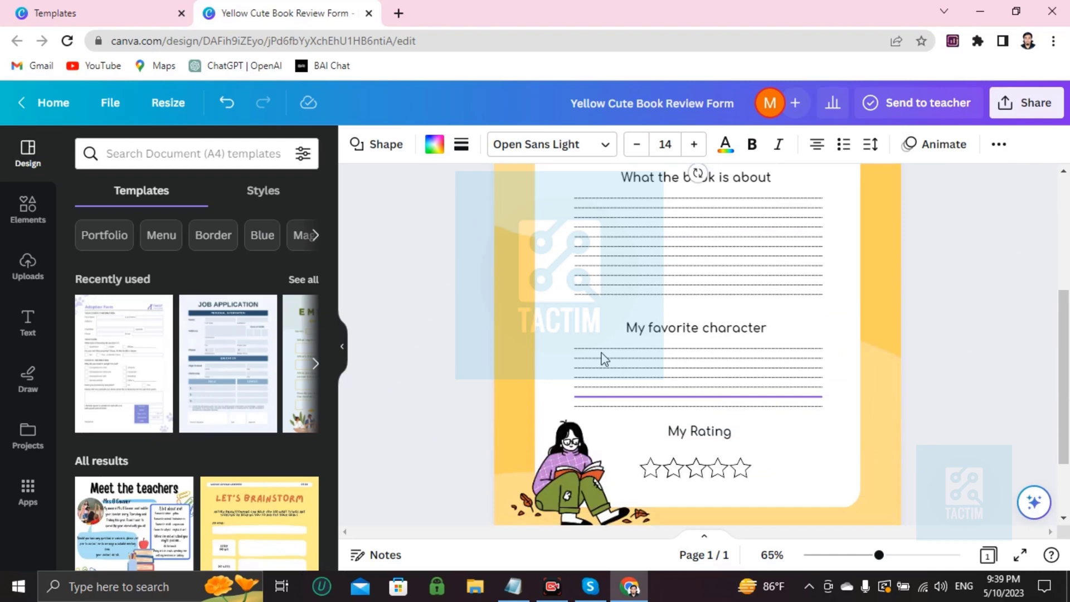
pyautogui.scroll(-1, 602, 358)
pyautogui.scroll(5, 669, 335)
pyautogui.click(698, 276)
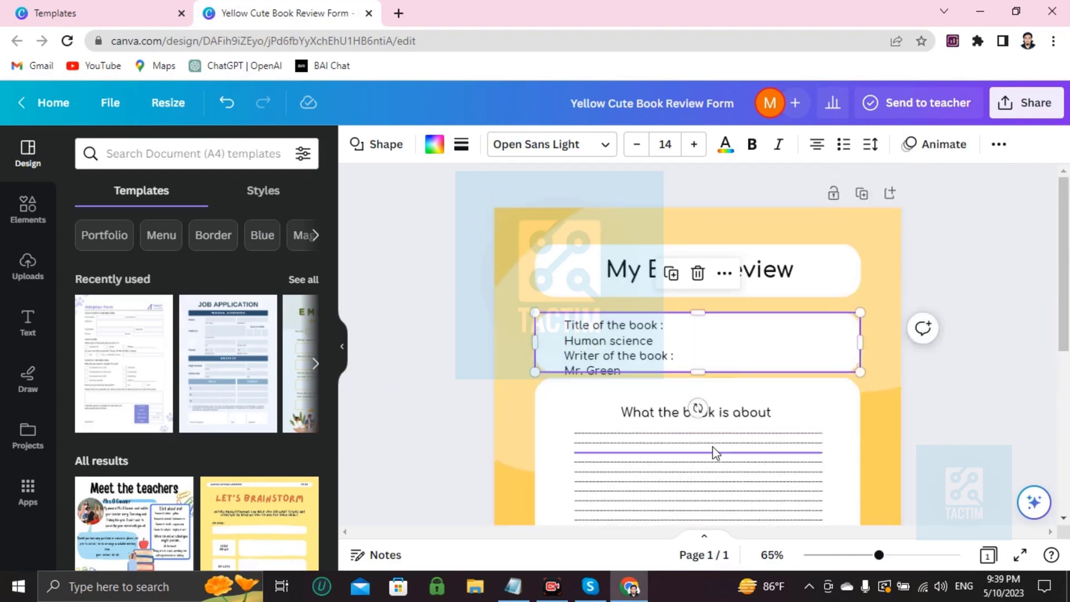
pyautogui.scroll(-5, 703, 459)
pyautogui.scroll(4, 602, 360)
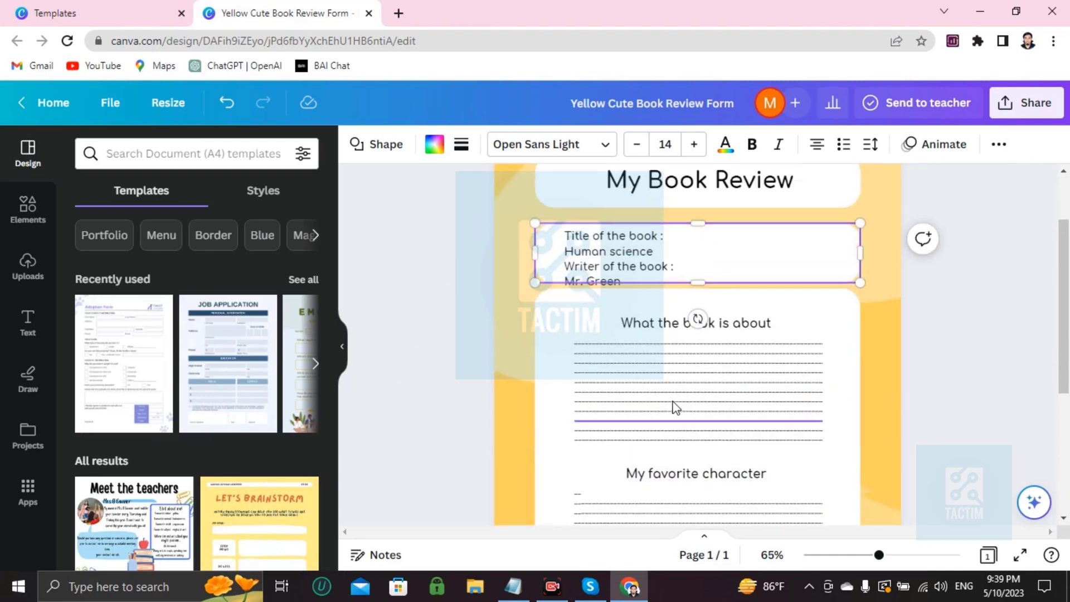
# Step: Write filler text on the first two lines under What the book is about
pyautogui.click(588, 363)
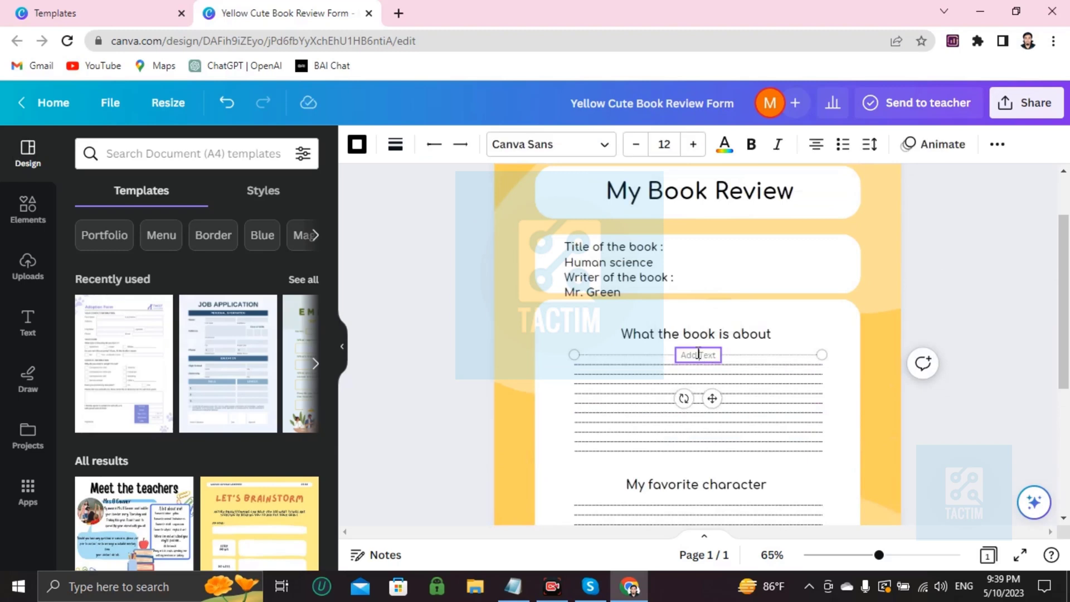
pyautogui.write('jsnsnj')
pyautogui.write('ddadkd cksnac lkscs')
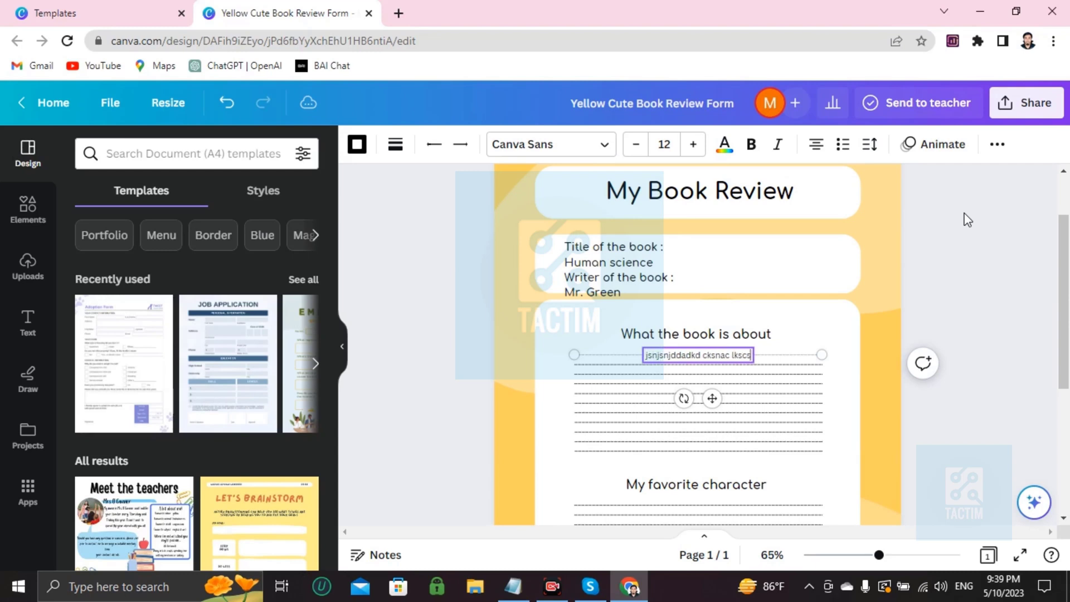
pyautogui.write(' kasnmclkscnlcnlsnasnclknclsknsk')
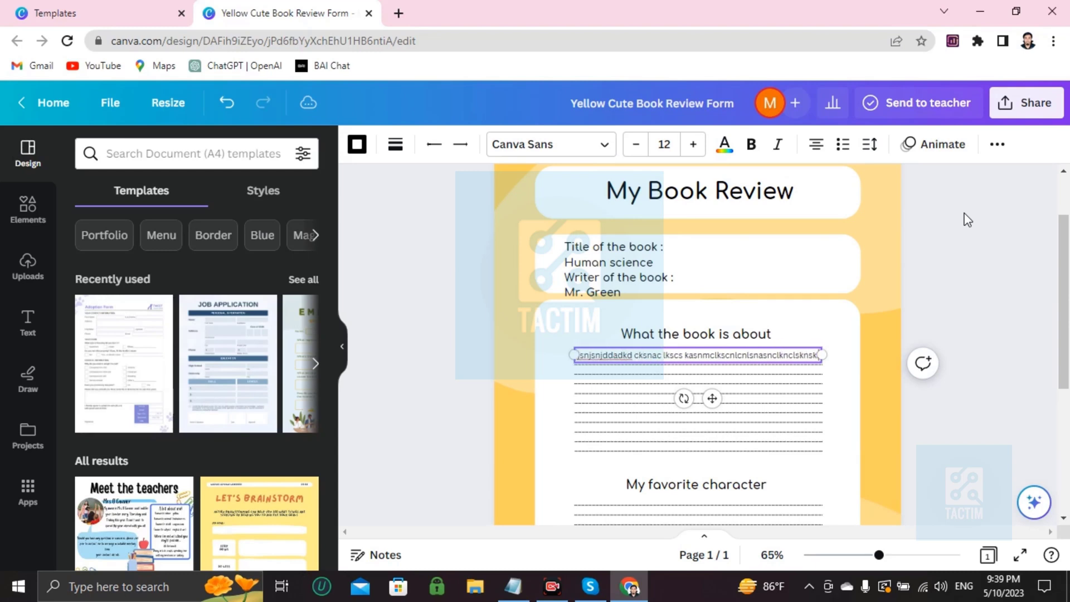
pyautogui.write('lnclkslksn')
pyautogui.click(814, 337)
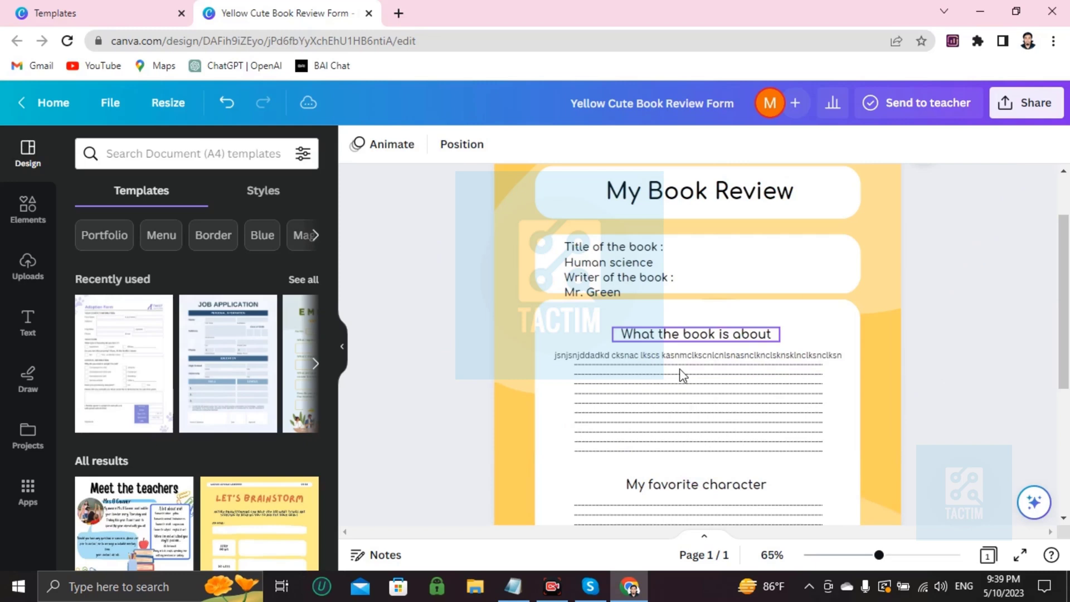
pyautogui.doubleClick(681, 382)
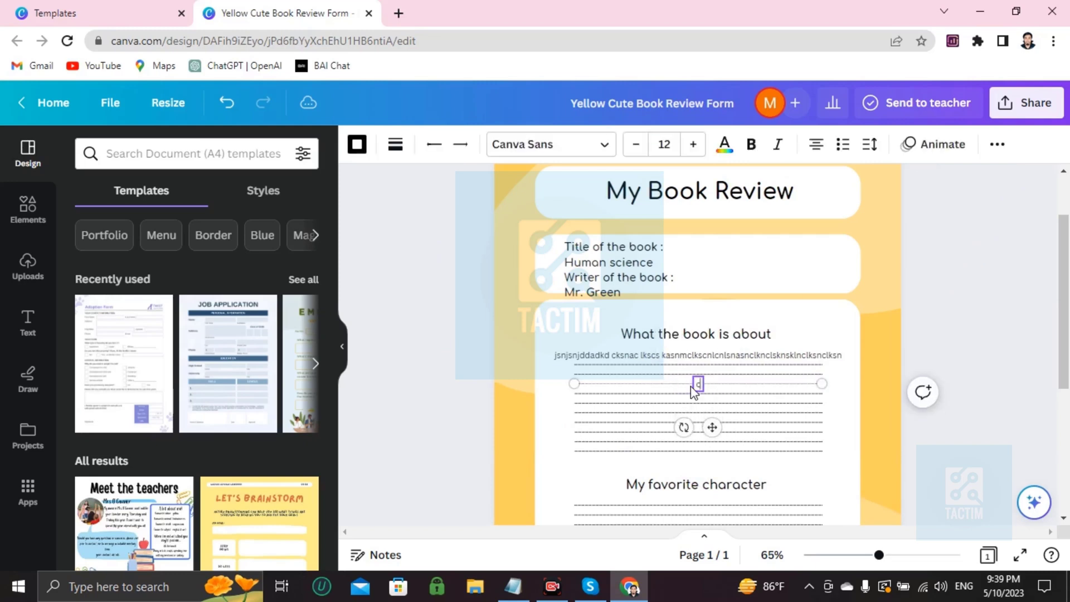
pyautogui.write('ckjsbckskbckjsbckjsbckjsbckjsbckjbccc')
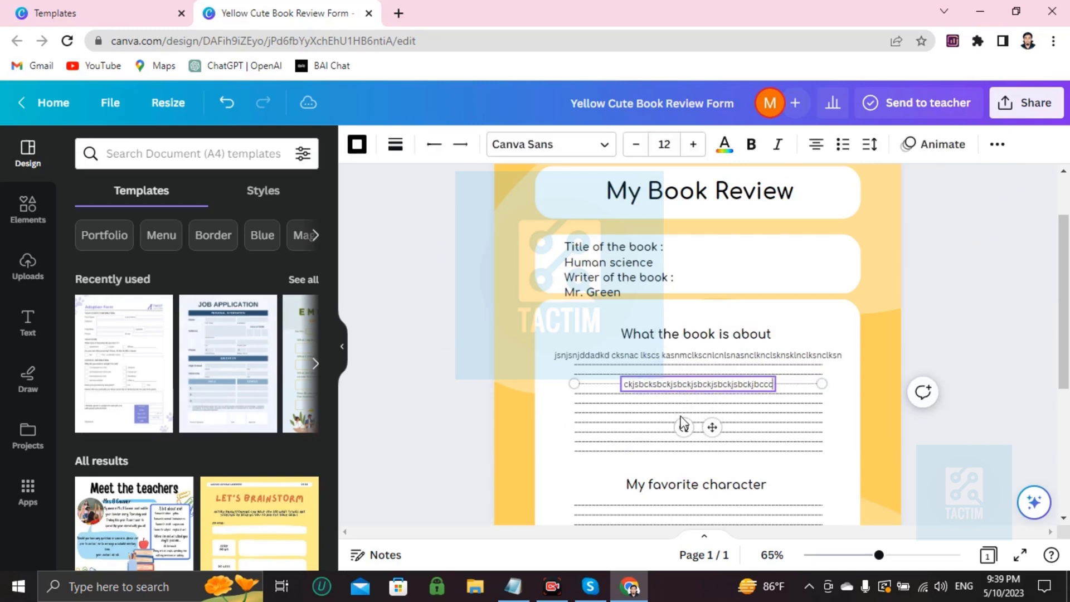
pyautogui.scroll(-2, 692, 385)
# Step: Select the lines under My favorite character and undo a stray change
pyautogui.click(711, 350)
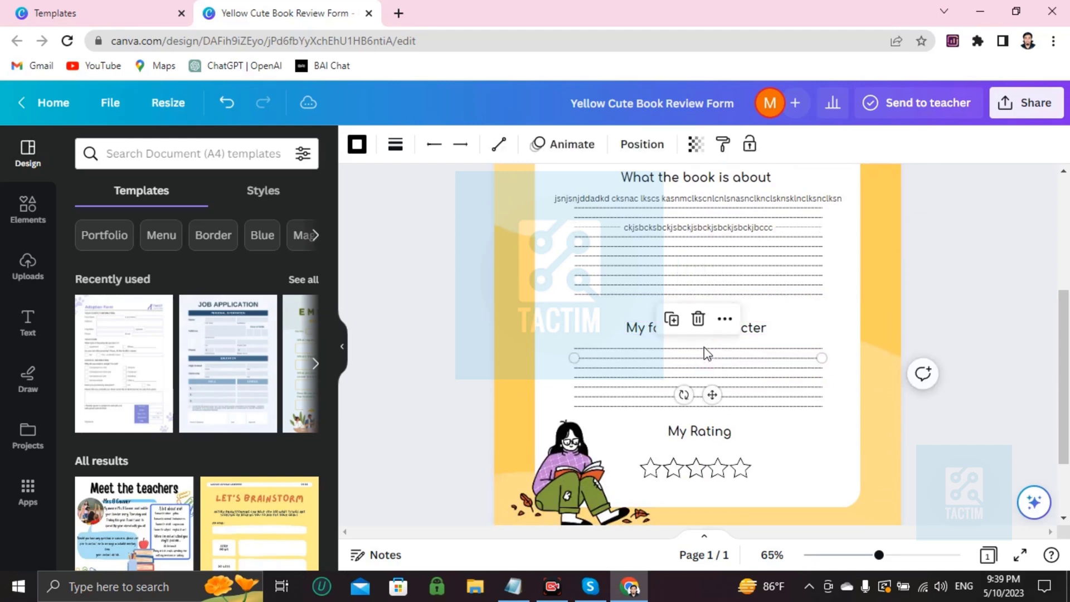
pyautogui.click(688, 368)
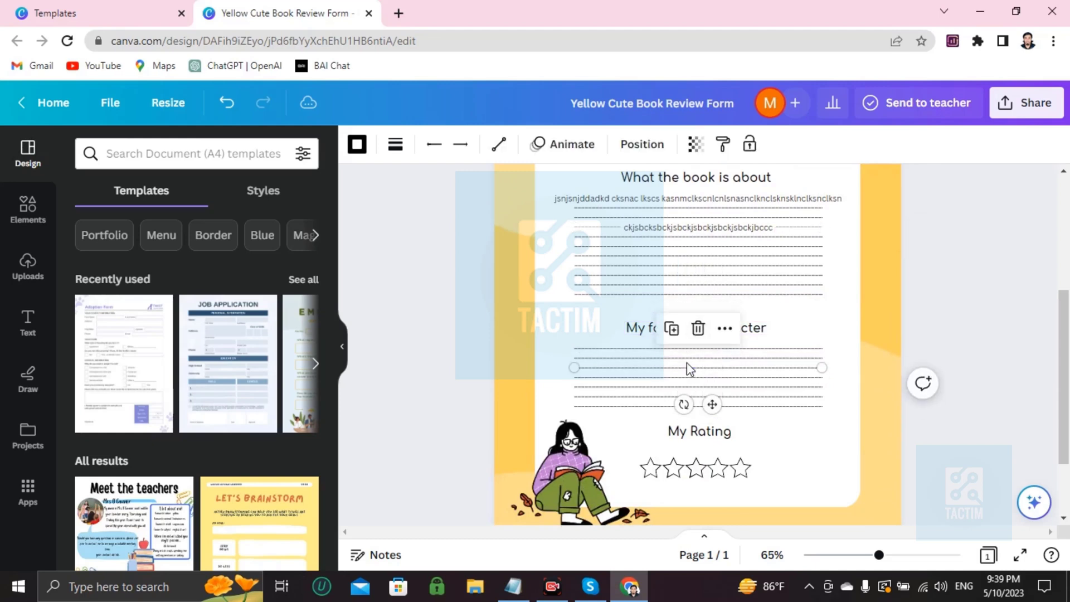
pyautogui.click(700, 359)
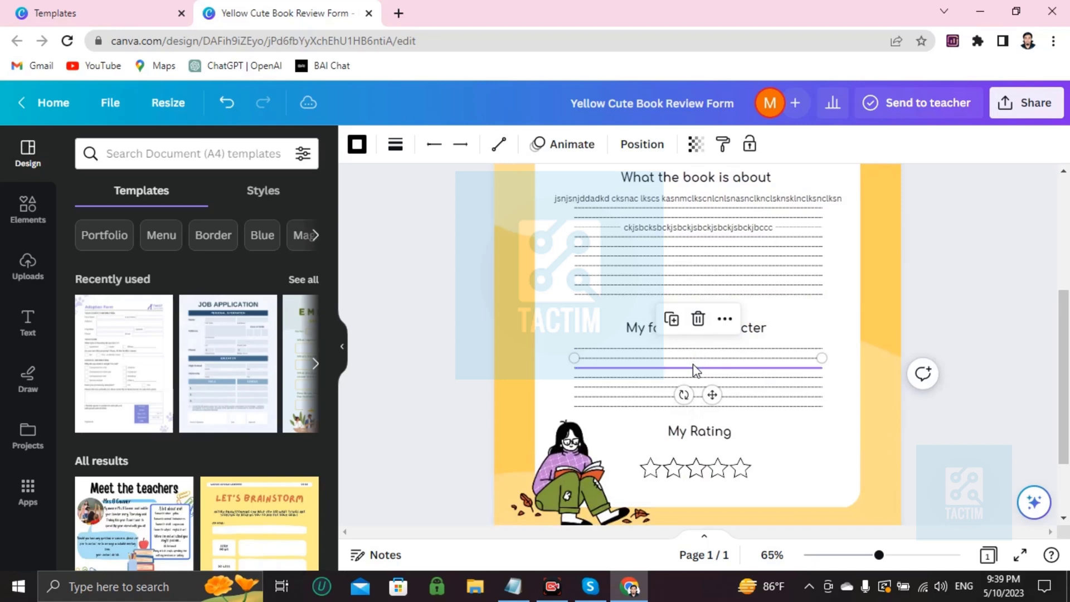
pyautogui.click(701, 366)
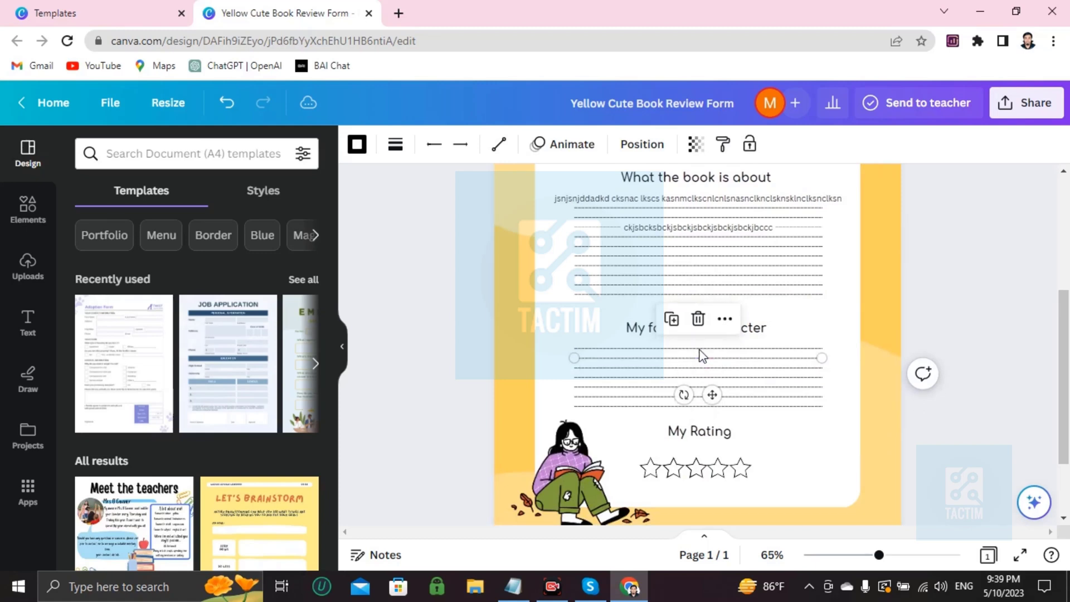
pyautogui.click(711, 366)
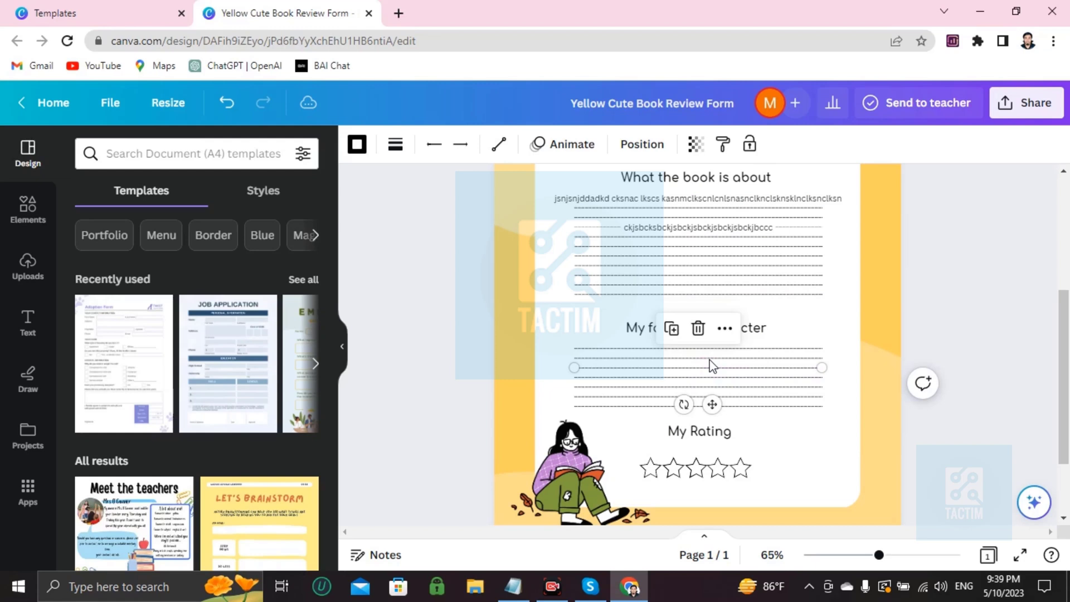
pyautogui.click(695, 356)
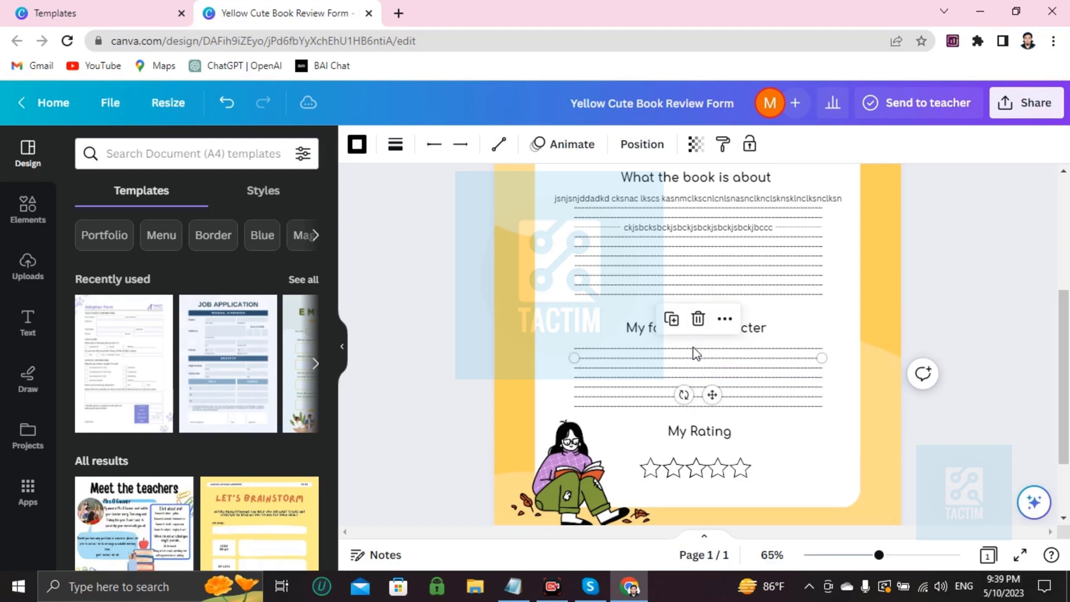
pyautogui.hotkey('ctrl', 'z')
pyautogui.hotkey('ctrl', 'z')
pyautogui.hotkey('ctrl', 'z')
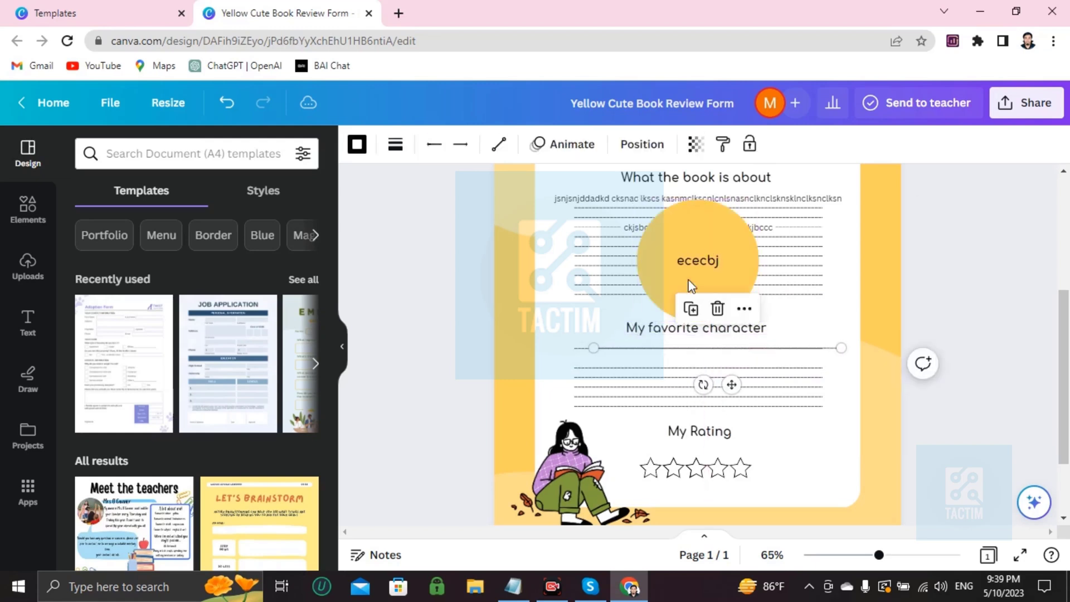
# Step: Delete the stray yellow circle and write on a lower favorite-character line
pyautogui.click(691, 276)
pyautogui.press('Delete')
pyautogui.click(695, 327)
pyautogui.click(696, 376)
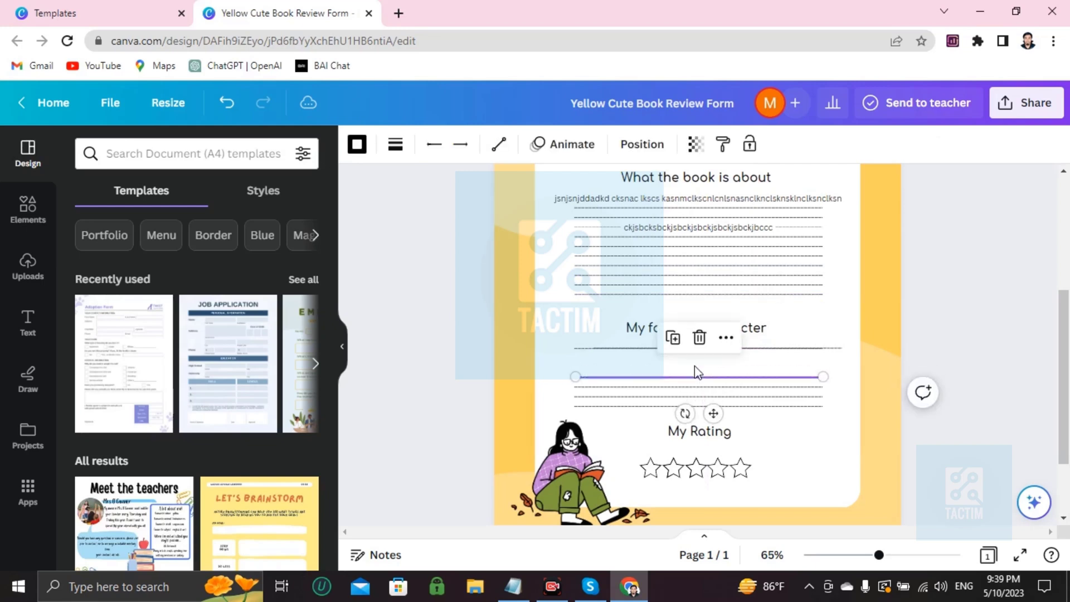
pyautogui.moveTo(691, 379); pyautogui.dragTo(691, 384)
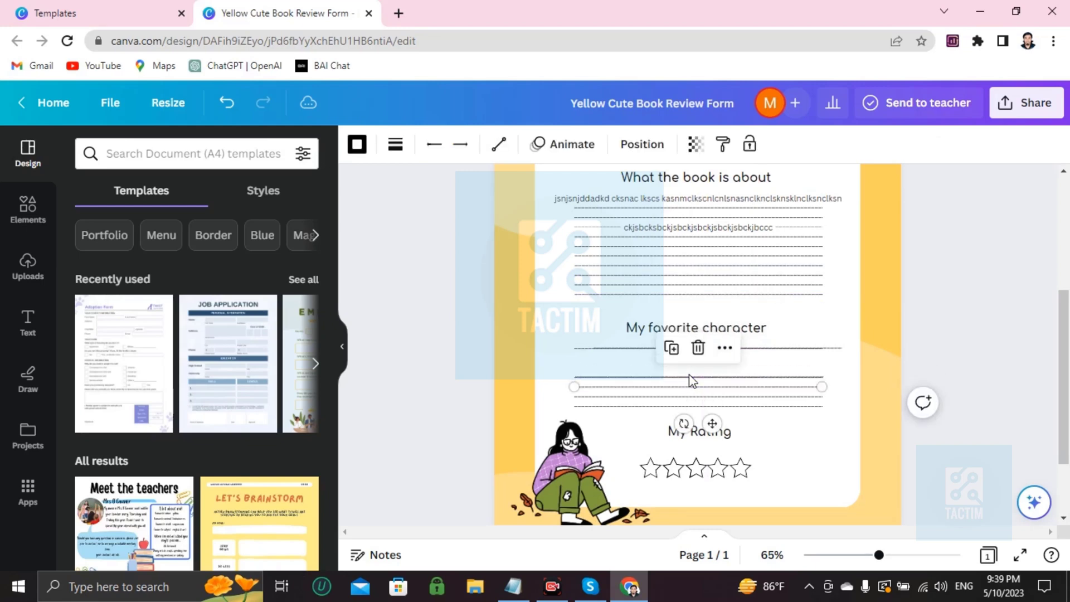
pyautogui.hotkey('ctrl', 'z')
pyautogui.hotkey('ctrl', 'z')
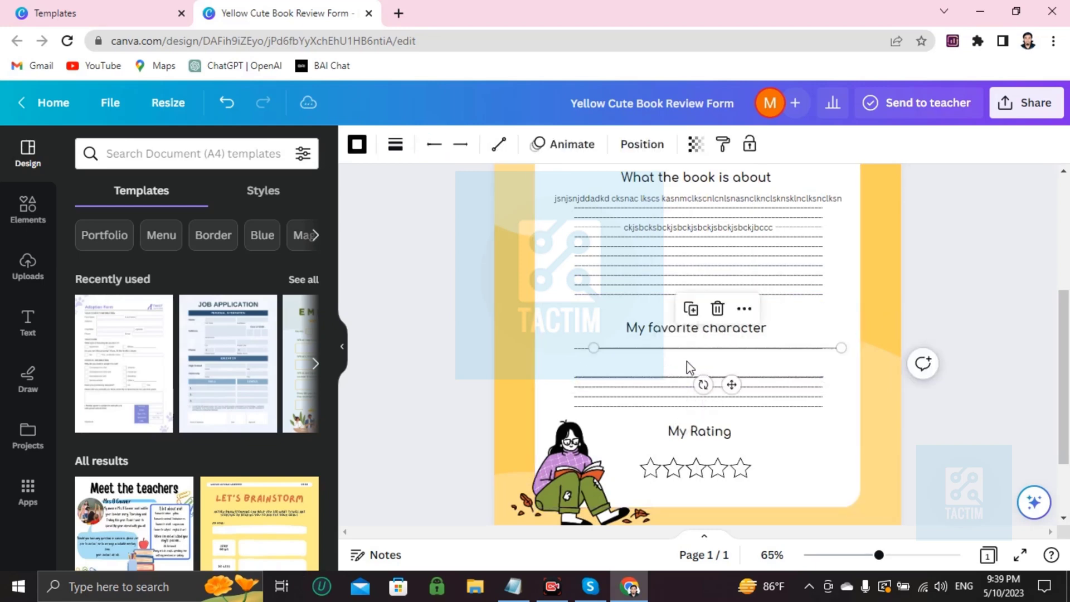
pyautogui.doubleClick(642, 408)
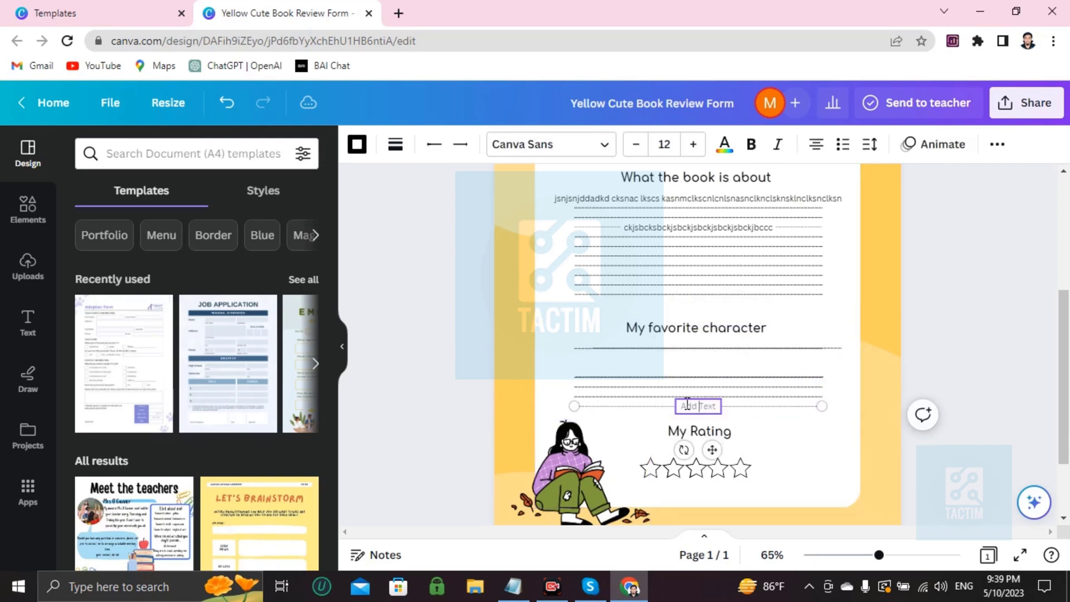
pyautogui.write('fefeefefef')
# Step: Add a body text box over the My favorite character lines and clear its placeholder
pyautogui.click(27, 322)
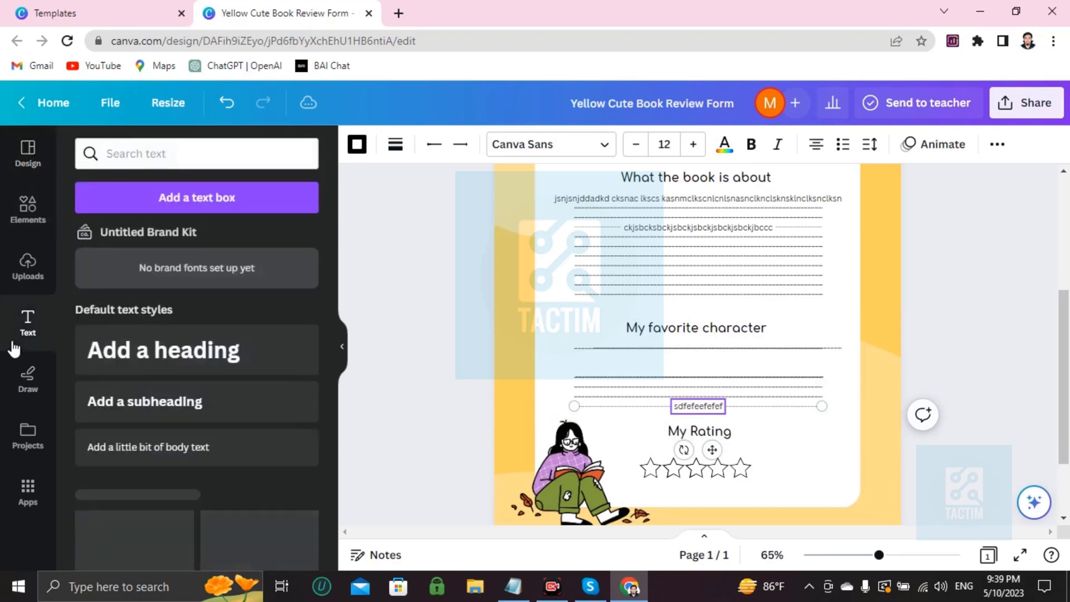
pyautogui.click(128, 449)
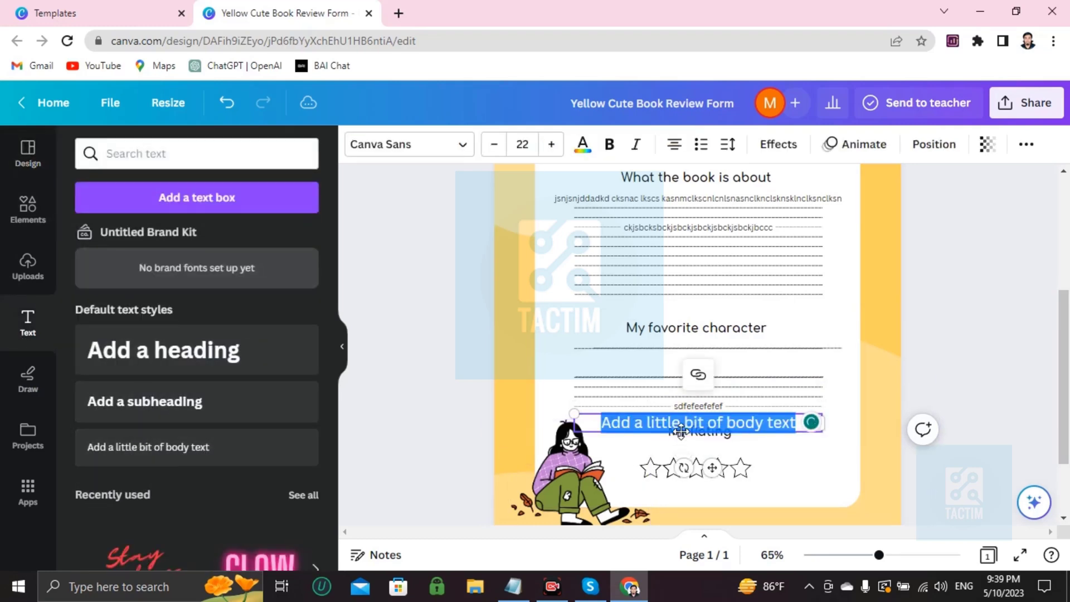
pyautogui.moveTo(666, 412); pyautogui.dragTo(664, 370)
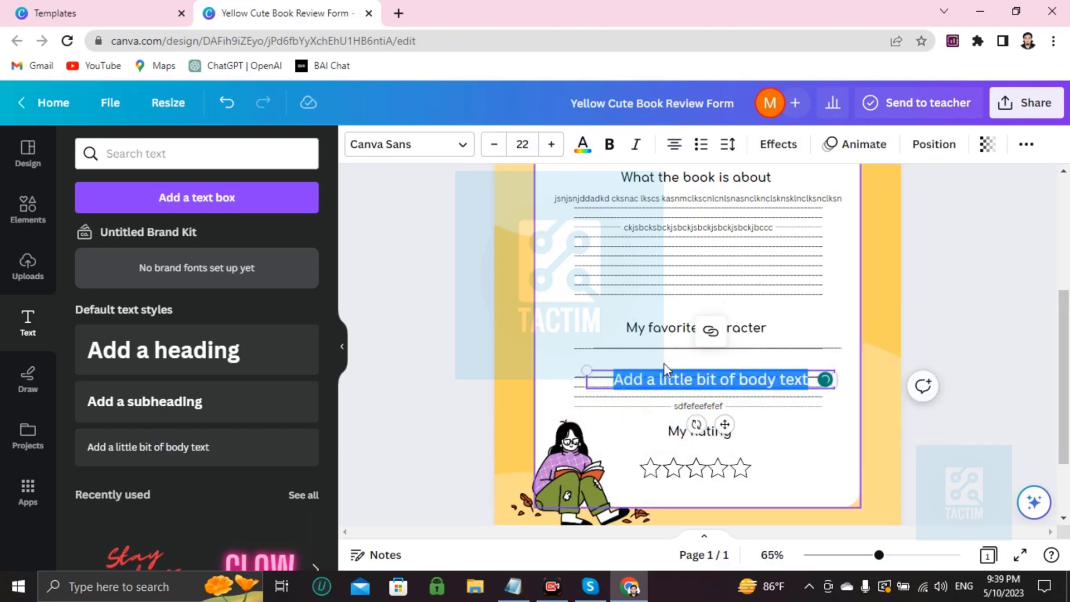
pyautogui.click(665, 360)
pyautogui.doubleClick(661, 378)
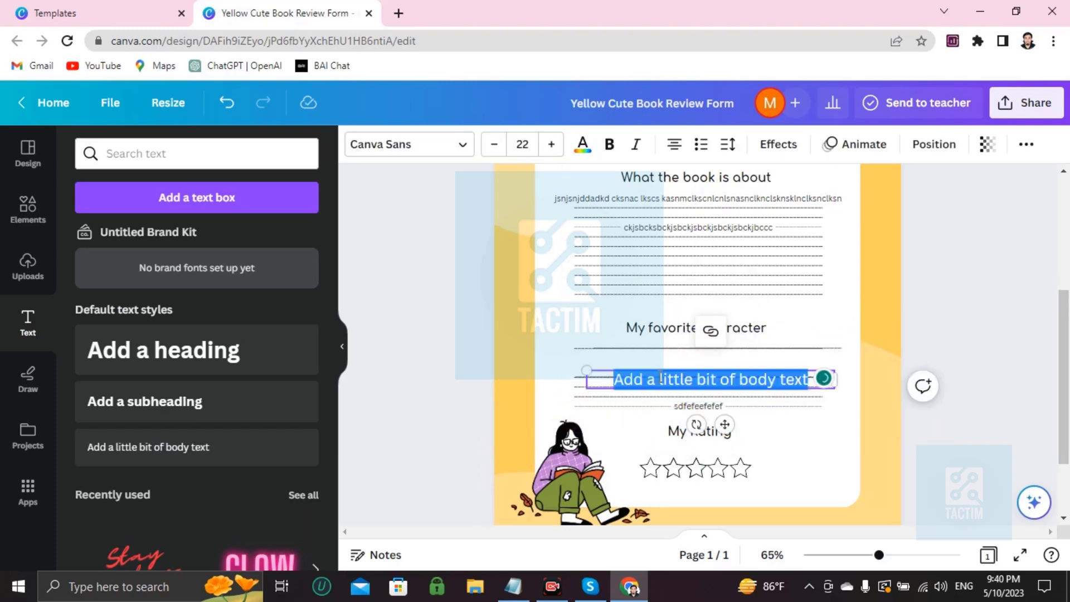
pyautogui.press('BackSpace')
pyautogui.write('bjxzbjbs asm ml ax a')
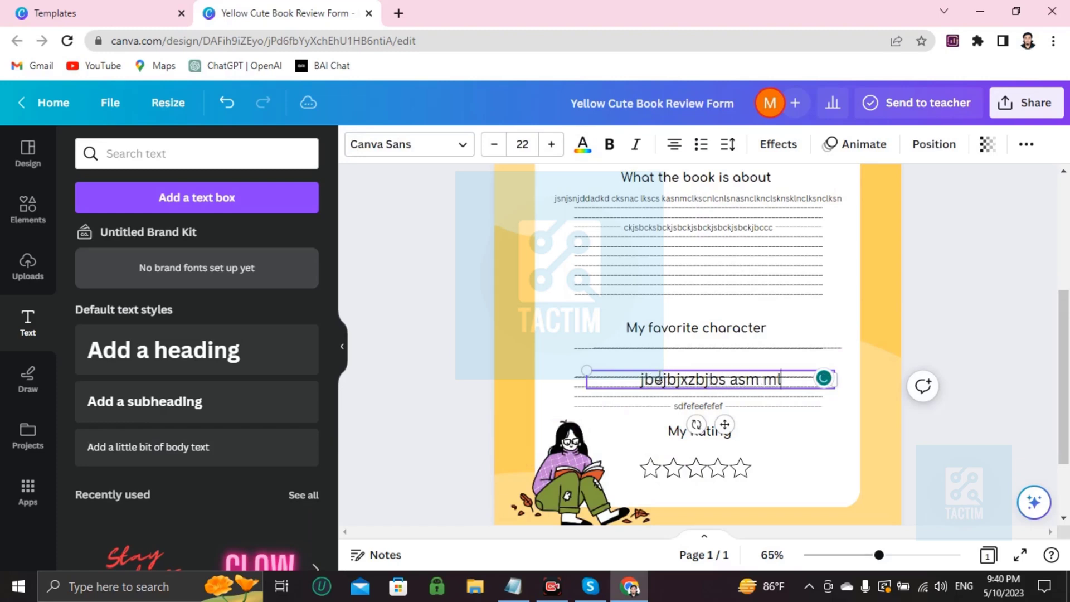
# Step: Shrink the new review text to font size 12
pyautogui.click(658, 362)
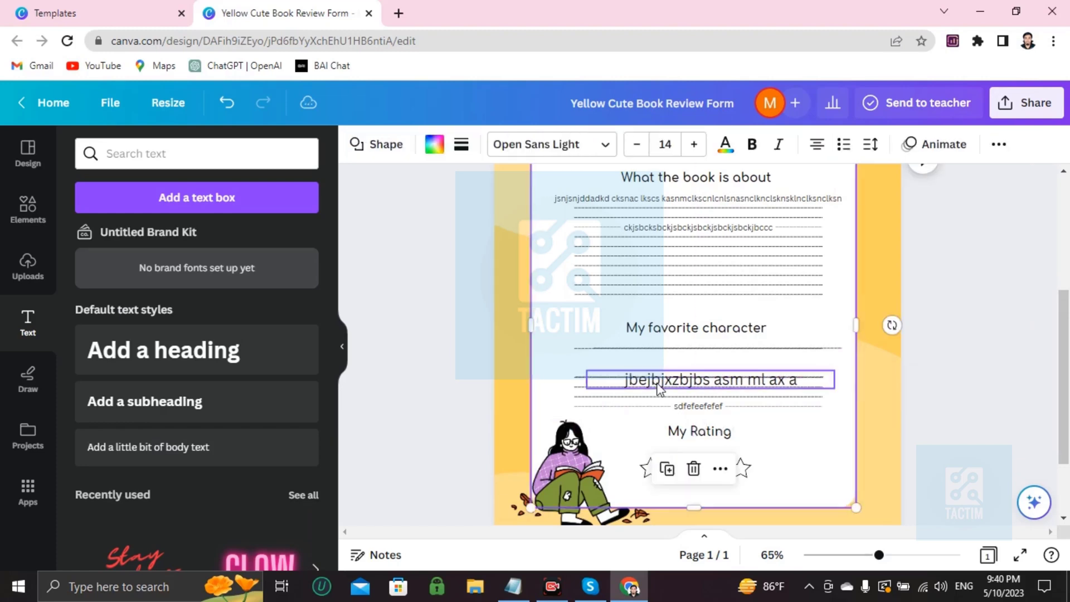
pyautogui.doubleClick(660, 379)
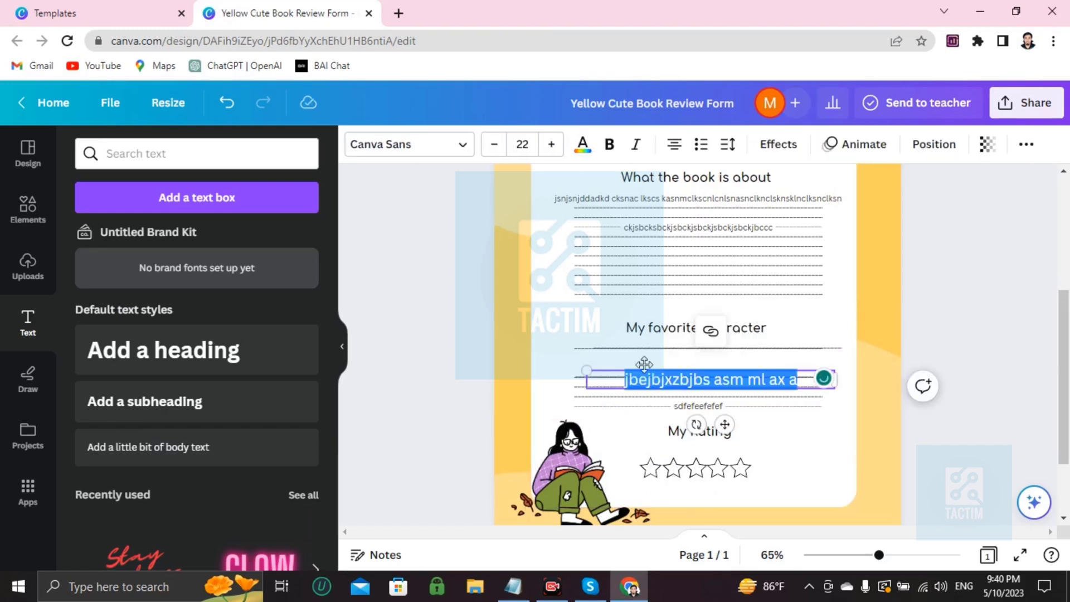
pyautogui.click(493, 144)
pyautogui.click(493, 144)
pyautogui.click(493, 144)
pyautogui.click(493, 144)
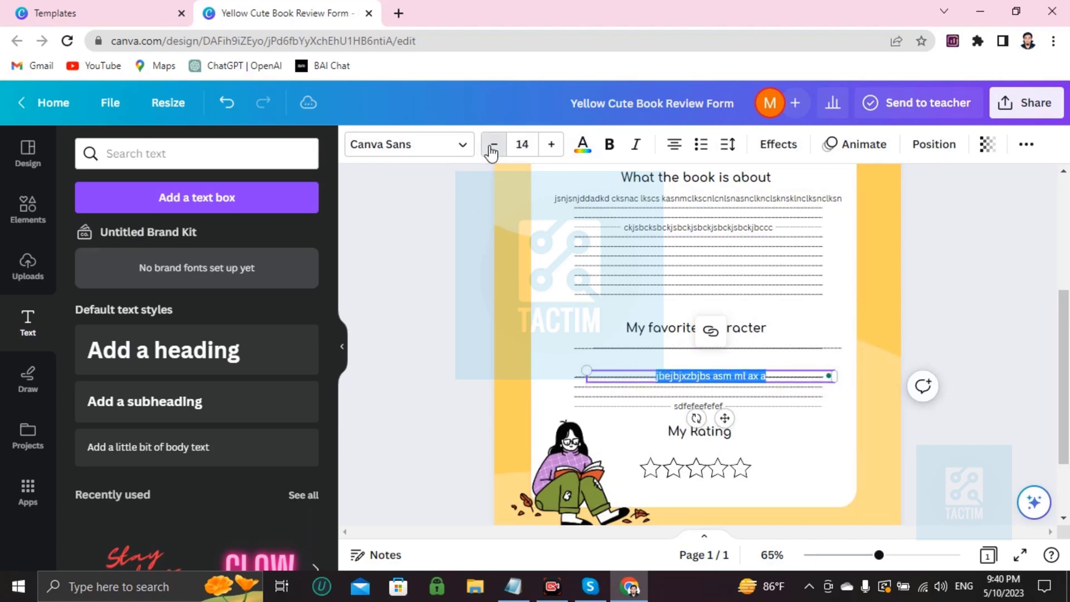
pyautogui.click(675, 359)
pyautogui.click(683, 379)
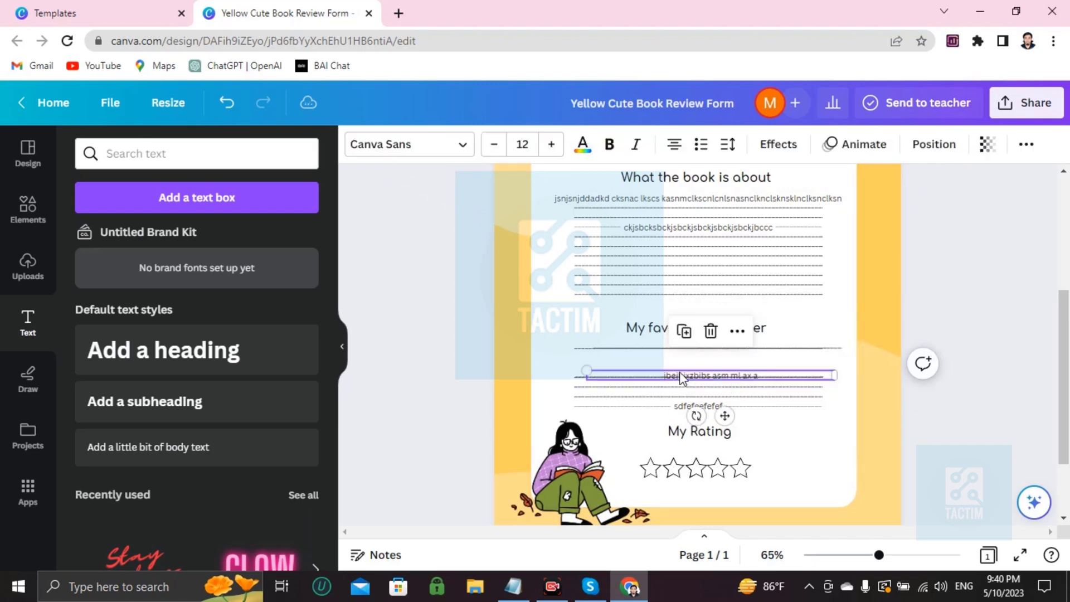
pyautogui.scroll(5, 614, 416)
pyautogui.scroll(-5, 613, 417)
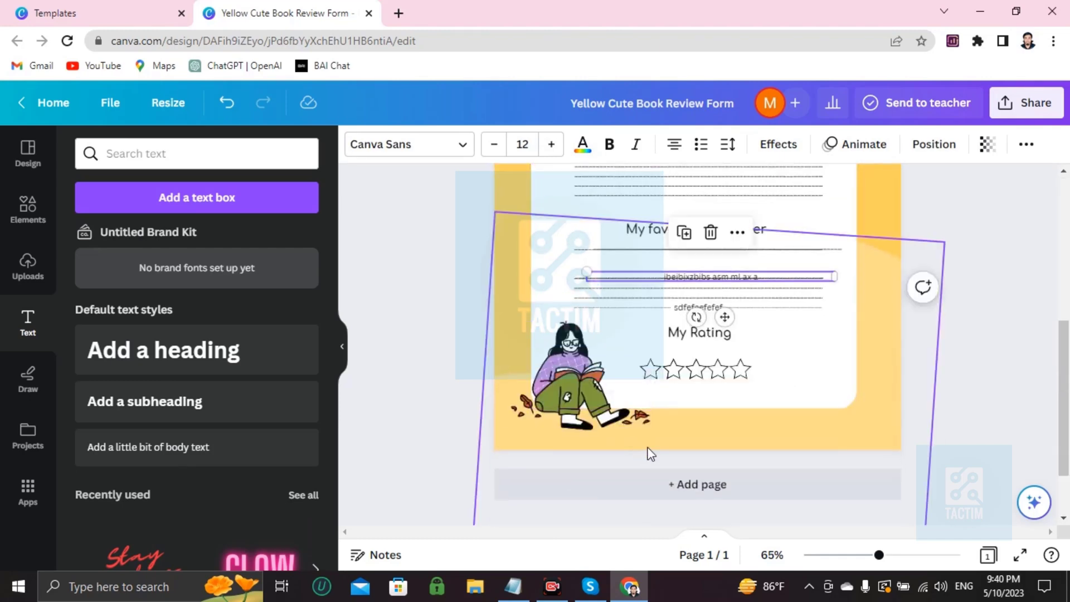
# Step: Recolor the first three rating stars red from Default colors and select the fourth star
pyautogui.click(652, 374)
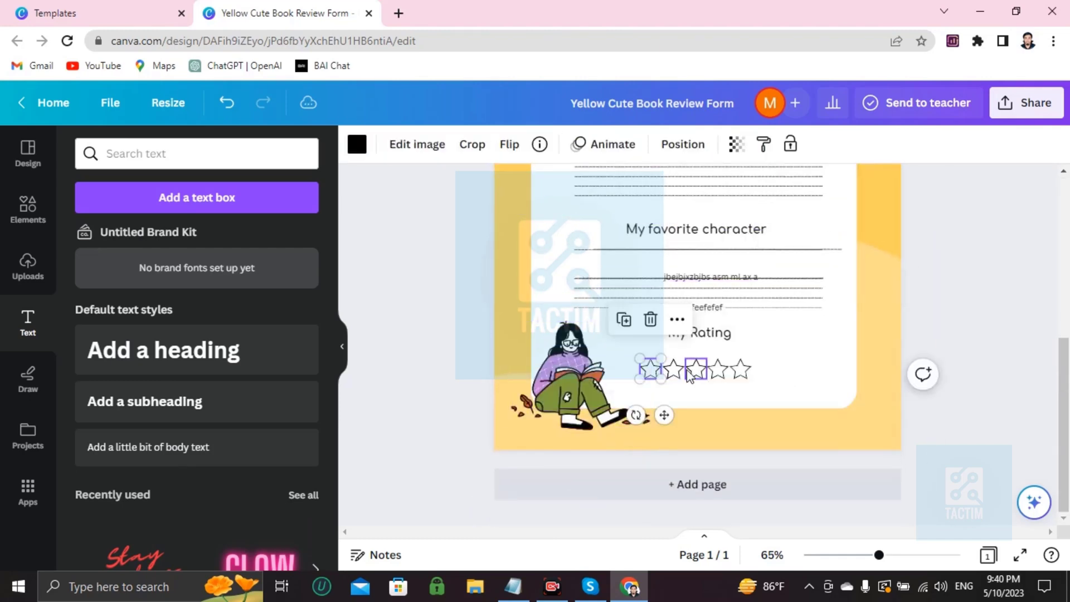
pyautogui.click(711, 373)
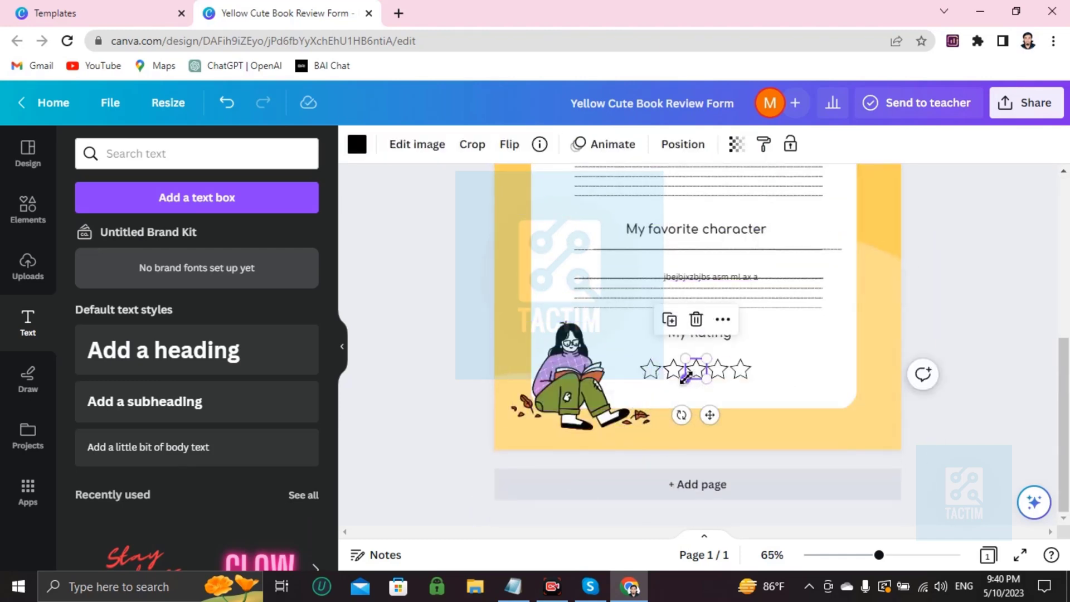
pyautogui.click(650, 371)
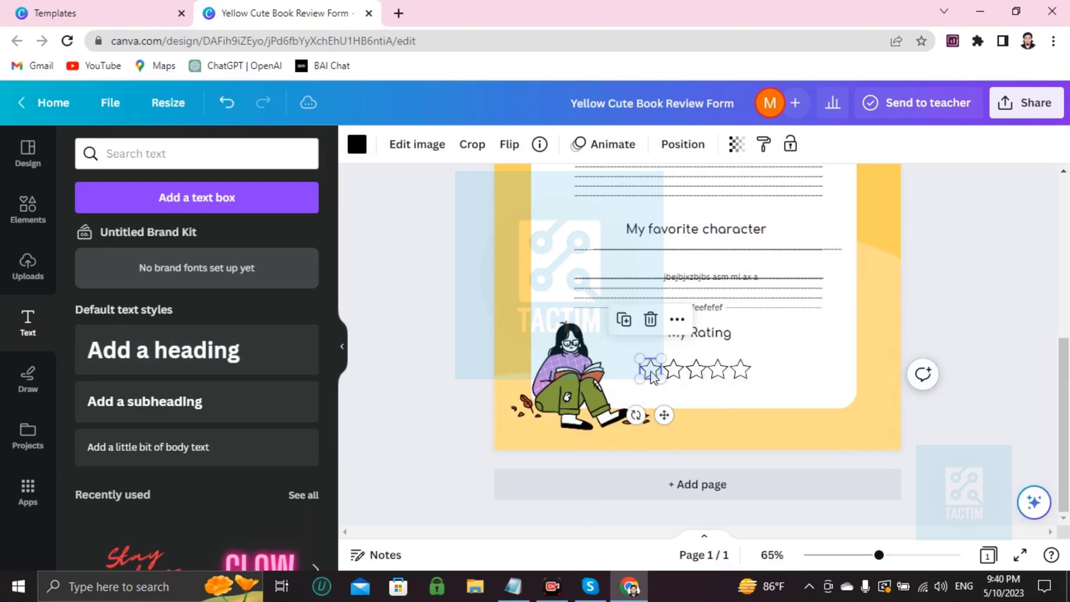
pyautogui.click(357, 144)
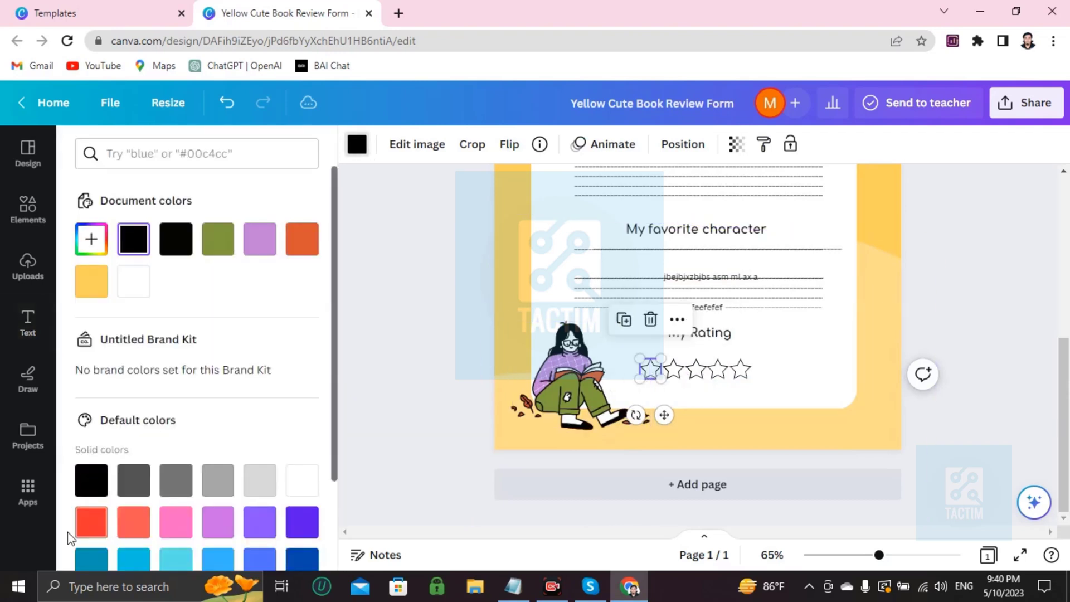
pyautogui.click(91, 522)
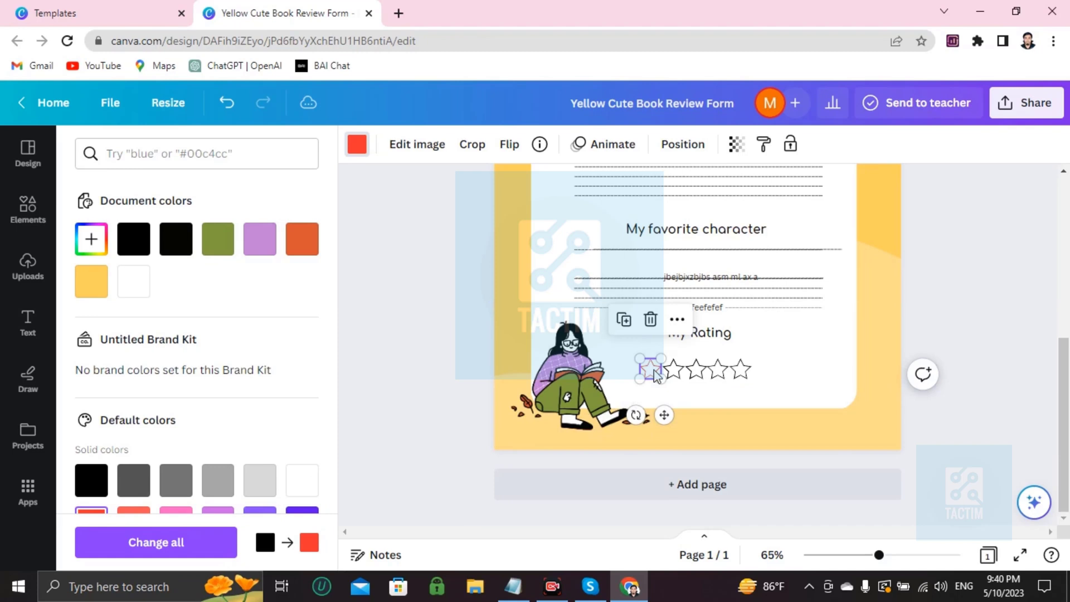
pyautogui.click(683, 369)
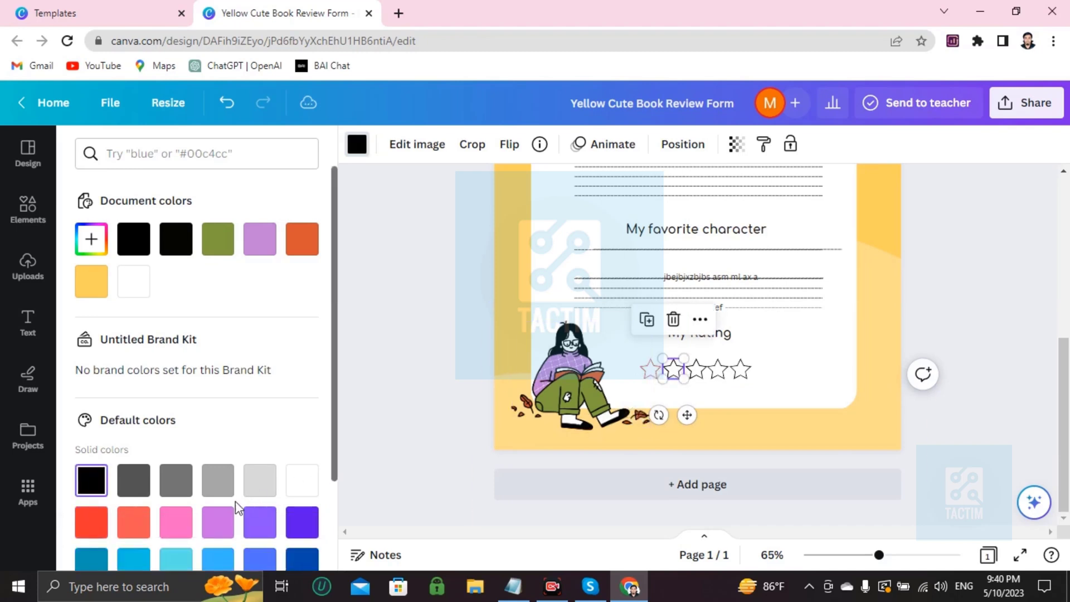
pyautogui.click(106, 523)
pyautogui.click(707, 370)
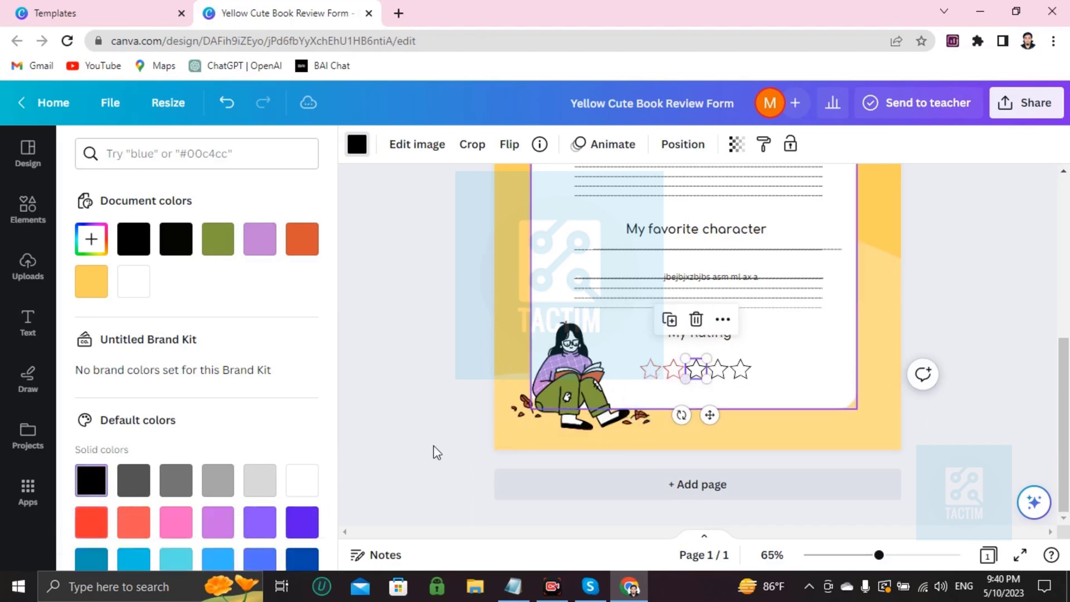
pyautogui.click(91, 522)
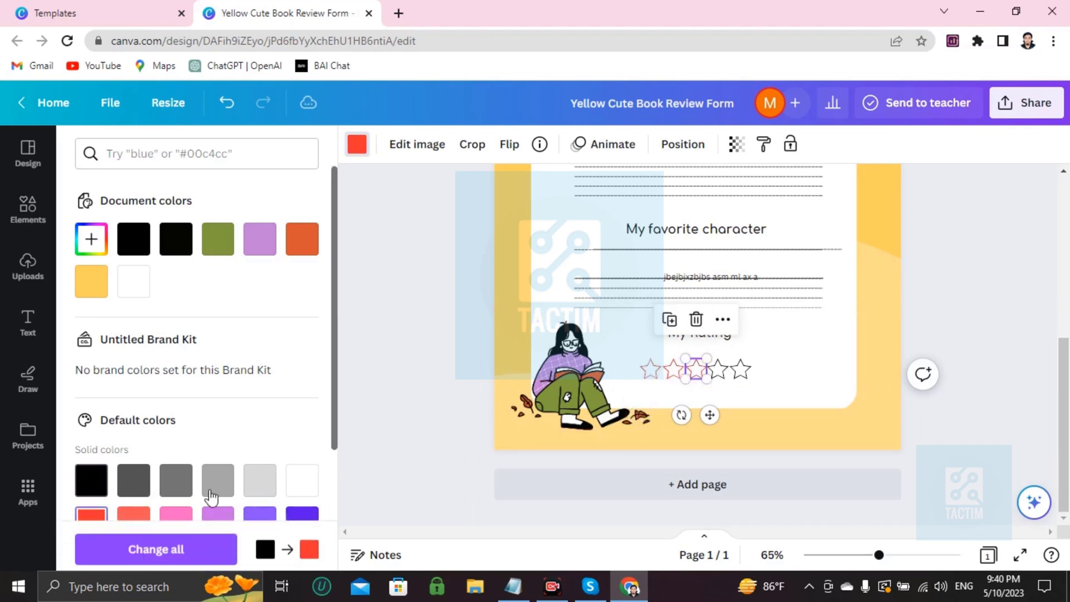
pyautogui.click(729, 372)
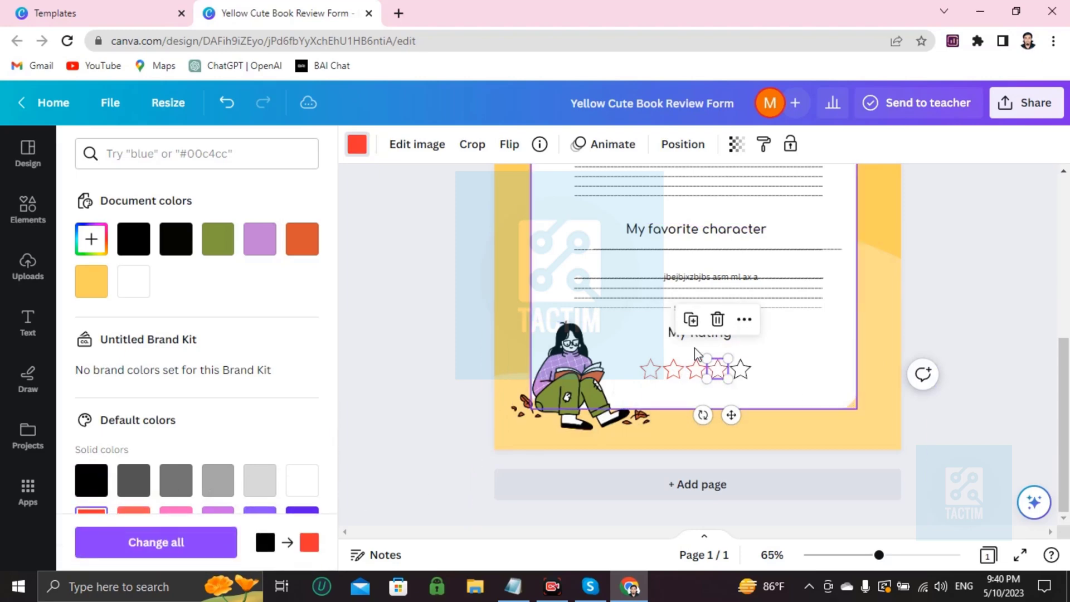
# Step: Select the background artwork and recolor it purple, after trying coral and pink
pyautogui.click(824, 363)
pyautogui.scroll(5, 752, 334)
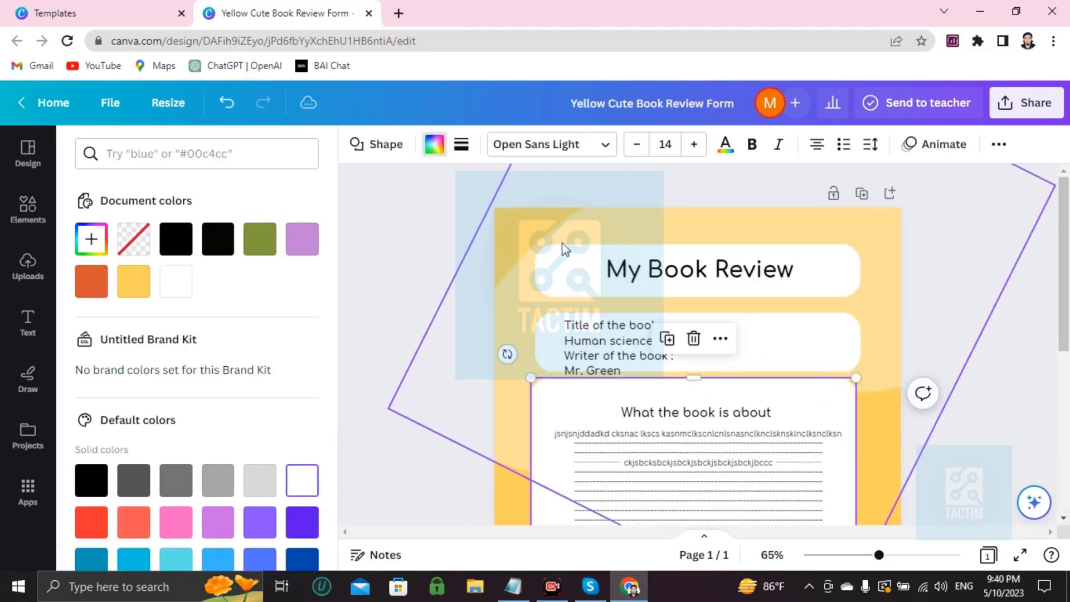
pyautogui.scroll(-5, 565, 249)
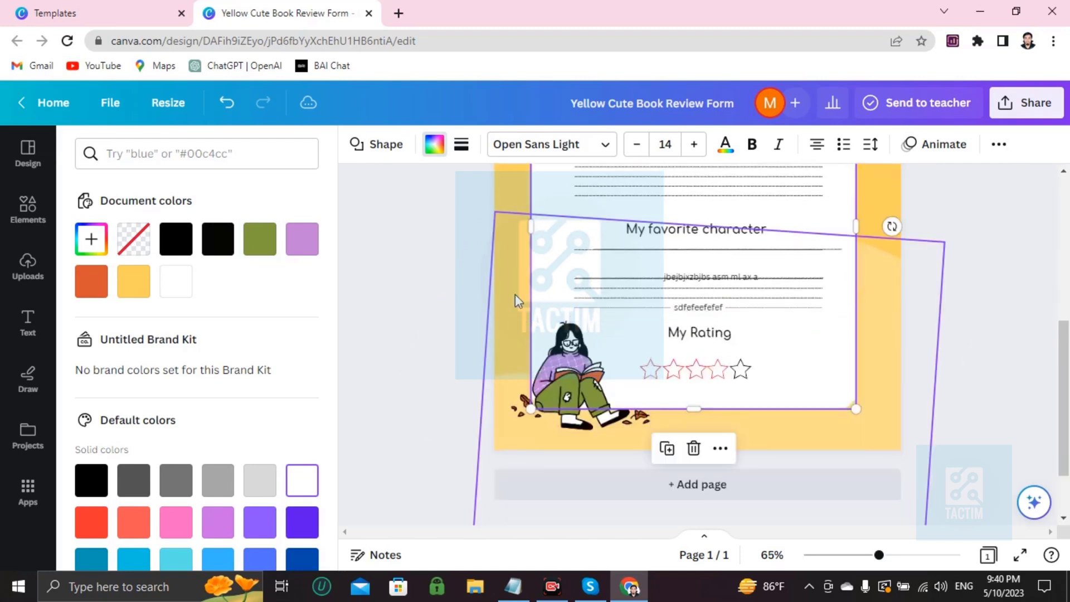
pyautogui.scroll(5, 912, 275)
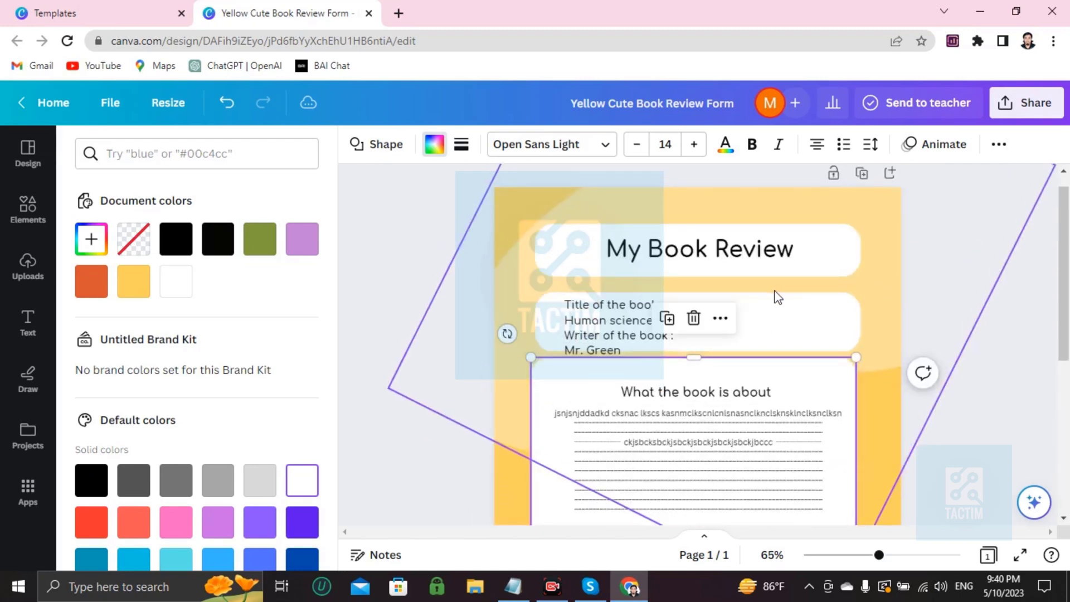
pyautogui.click(565, 278)
pyautogui.click(357, 144)
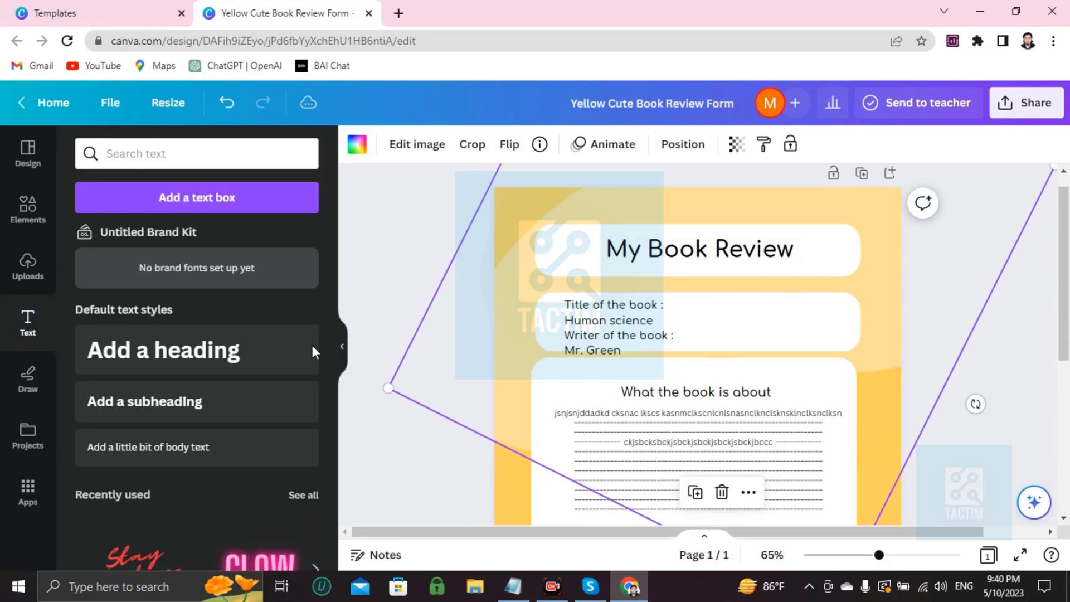
pyautogui.scroll(-5, 312, 345)
pyautogui.click(357, 143)
pyautogui.scroll(-3, 168, 437)
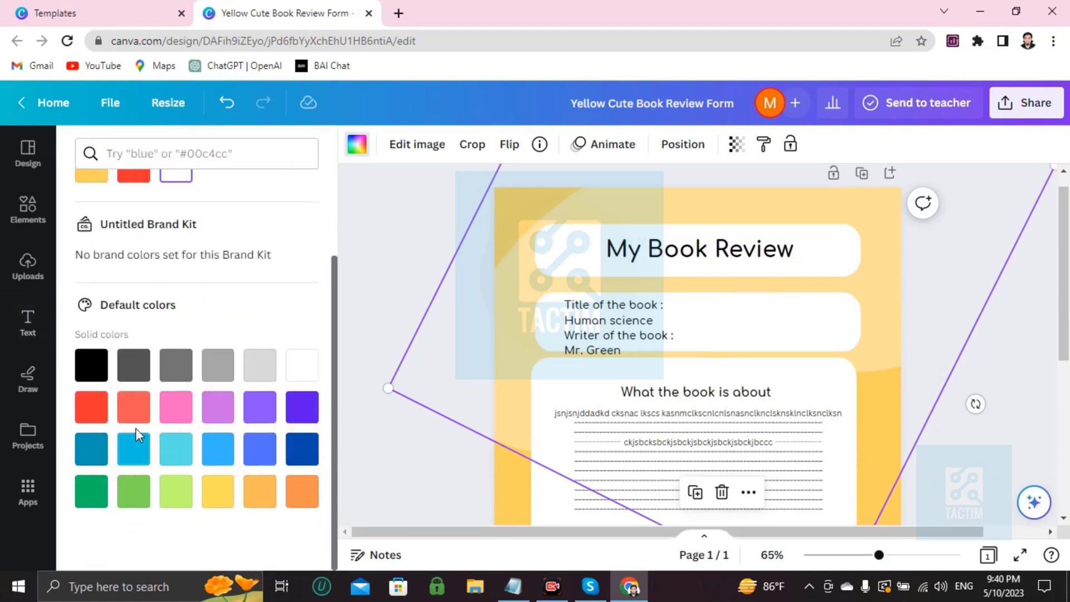
pyautogui.click(134, 407)
pyautogui.click(176, 407)
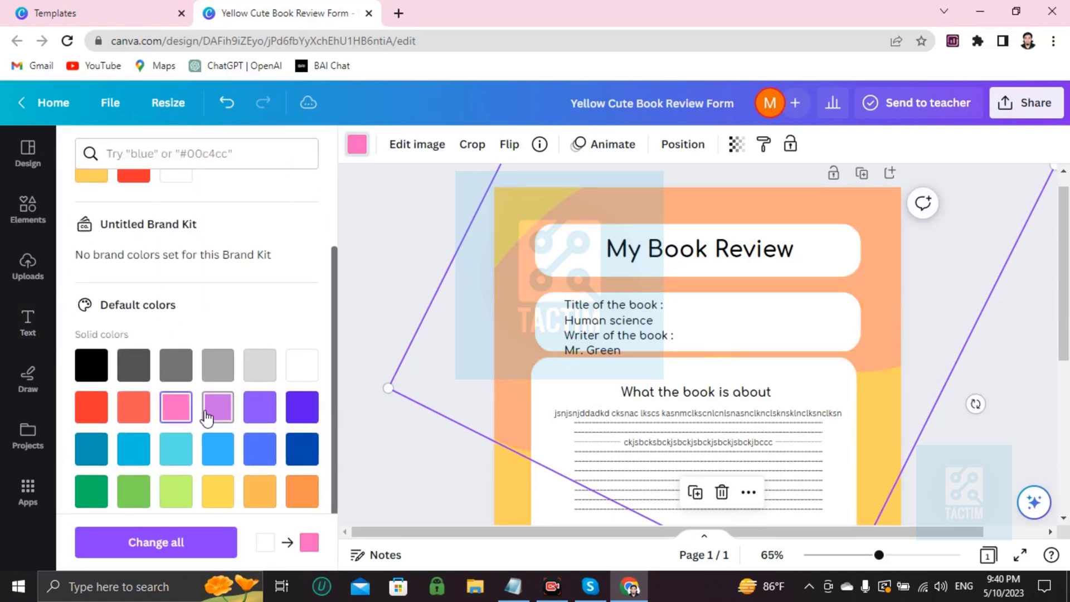
pyautogui.click(259, 407)
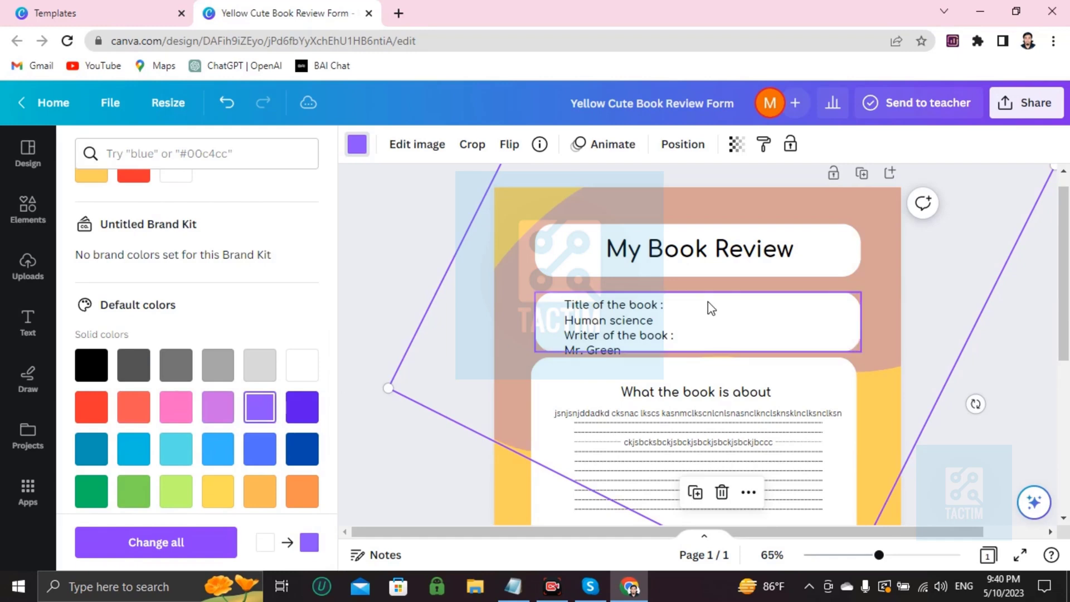
pyautogui.scroll(-5, 708, 302)
pyautogui.scroll(6, 708, 302)
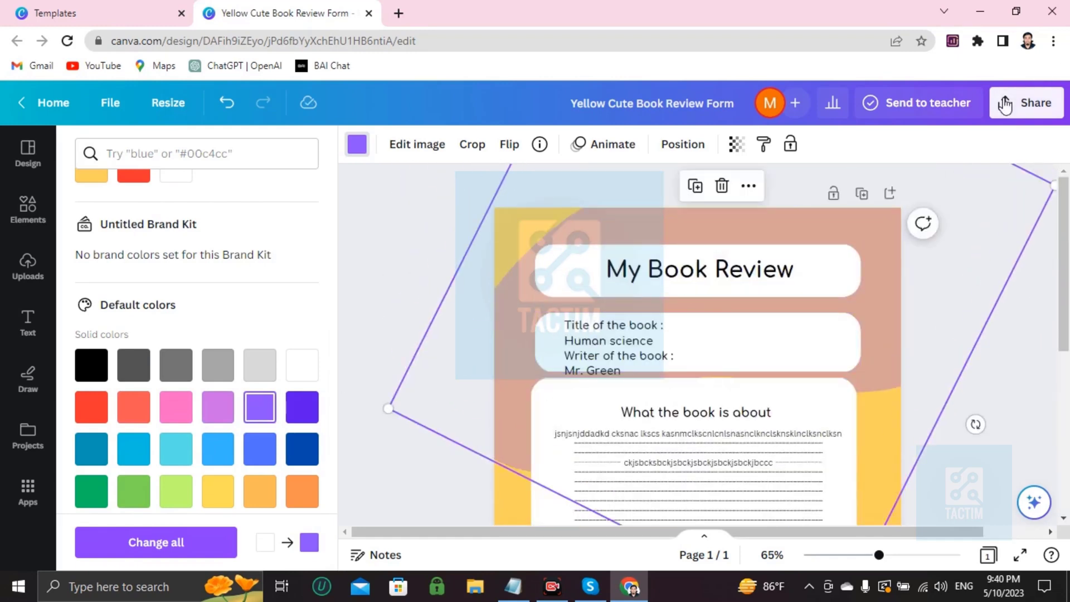
pyautogui.click(1025, 103)
pyautogui.scroll(-3, 894, 334)
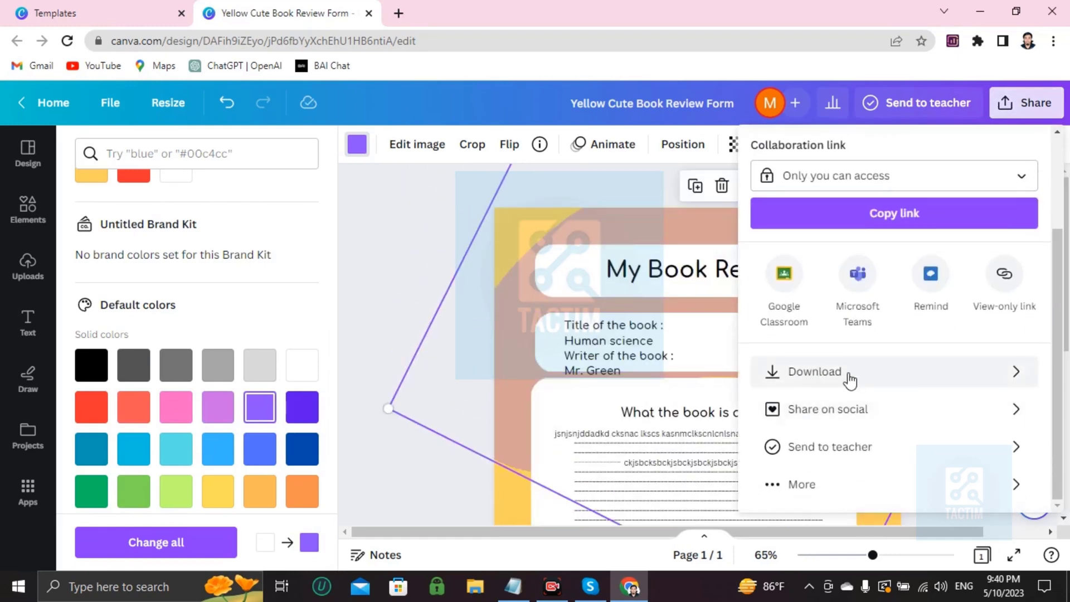
pyautogui.click(849, 378)
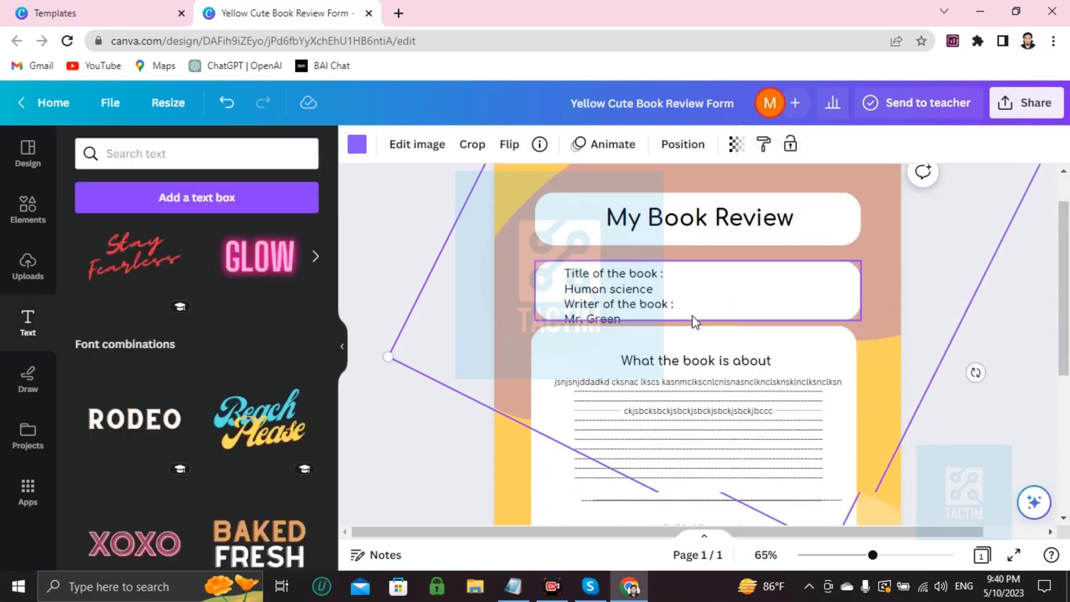
pyautogui.scroll(-5, 694, 323)
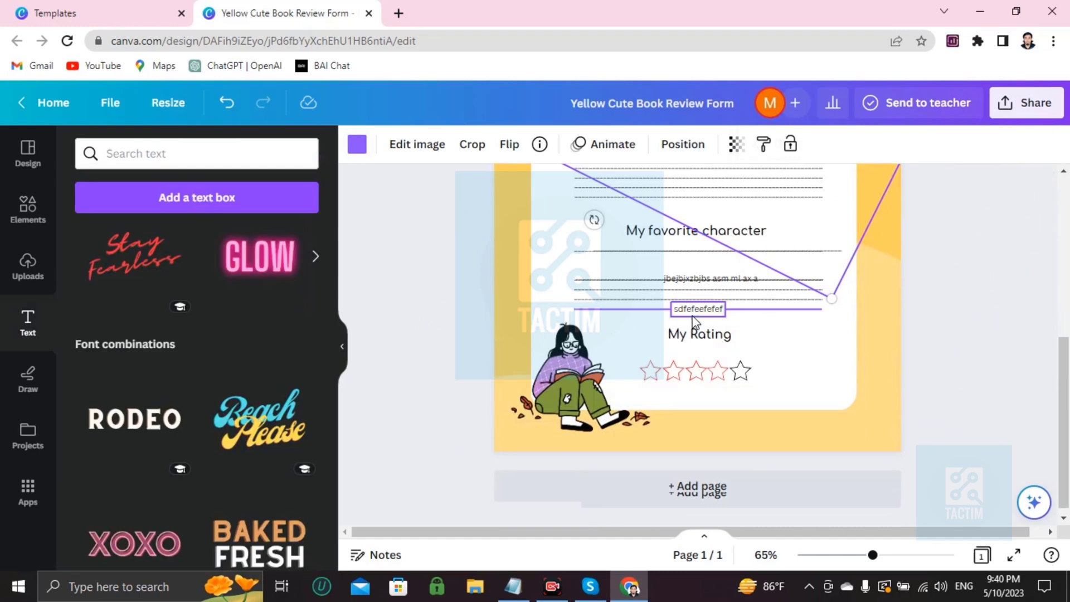
pyautogui.scroll(5, 695, 322)
# Step: Set the collaboration link to 'Anyone with the link' and add a person by email
pyautogui.click(1026, 102)
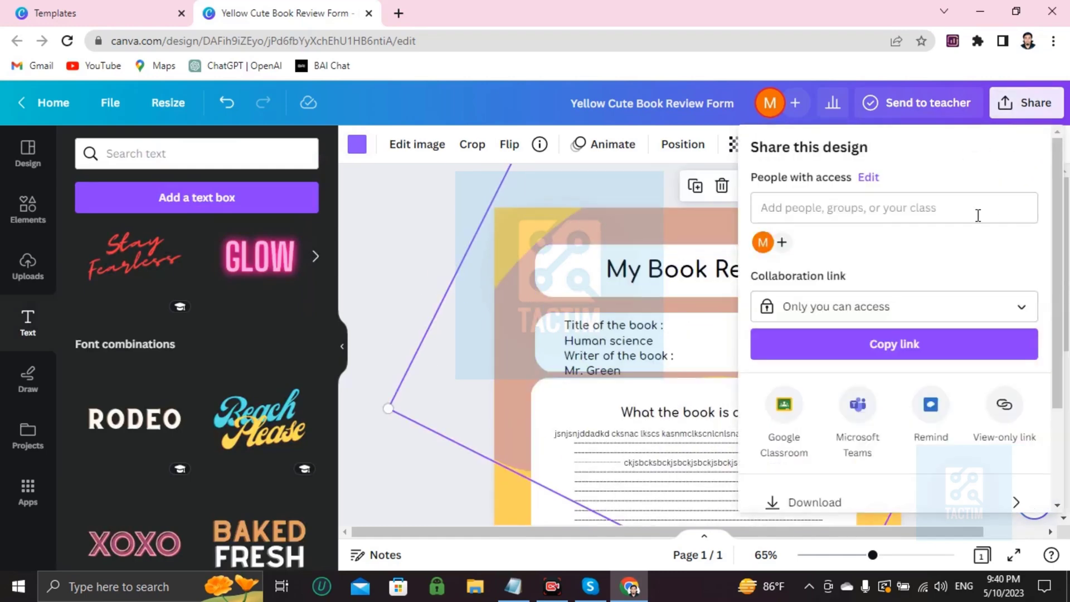
pyautogui.click(883, 213)
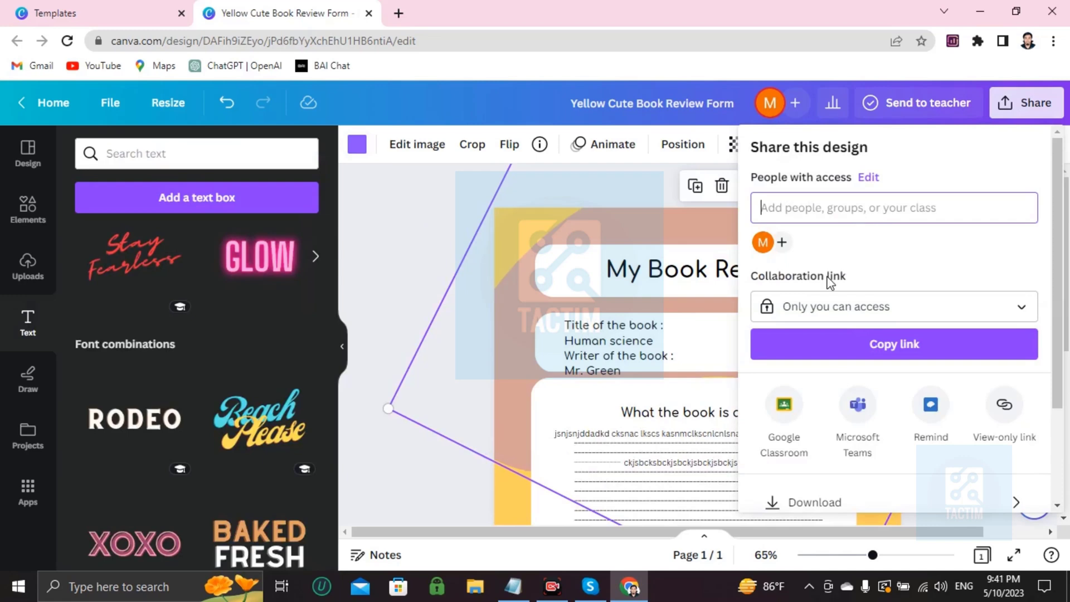
pyautogui.click(798, 307)
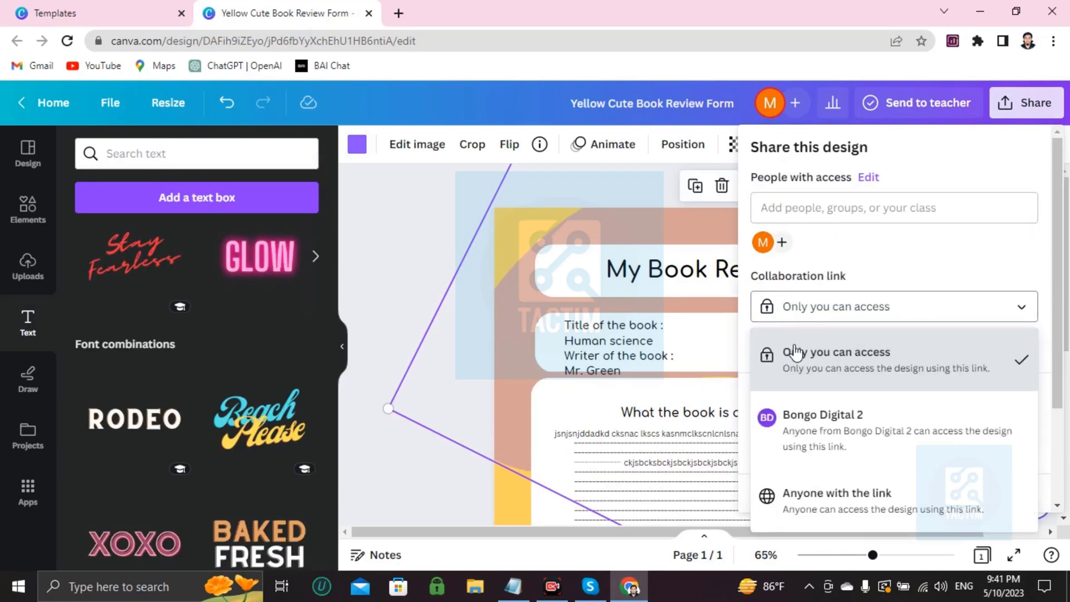
pyautogui.click(826, 498)
pyautogui.click(819, 210)
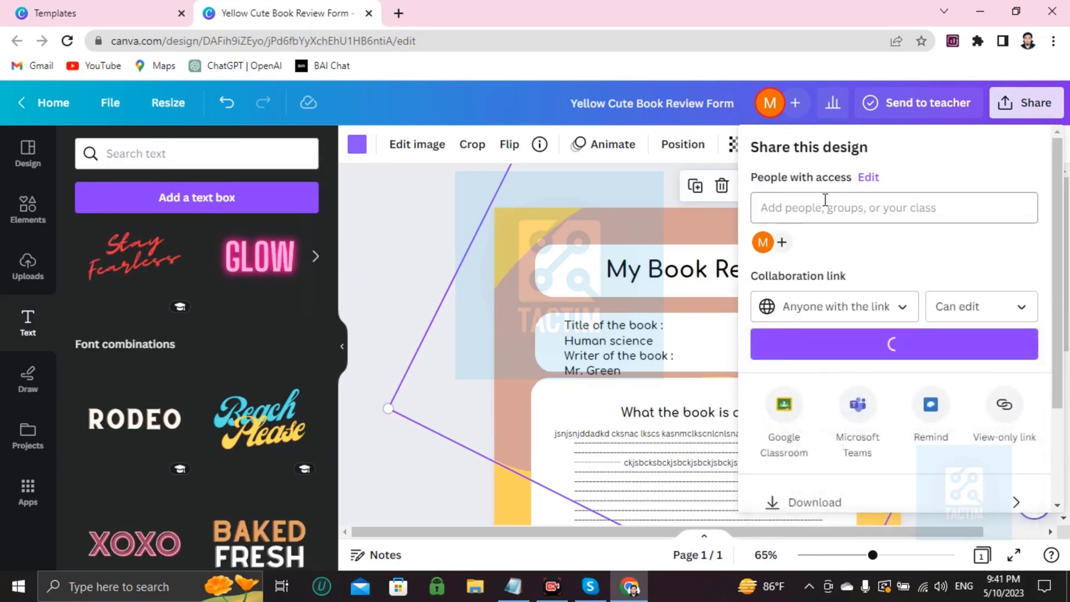
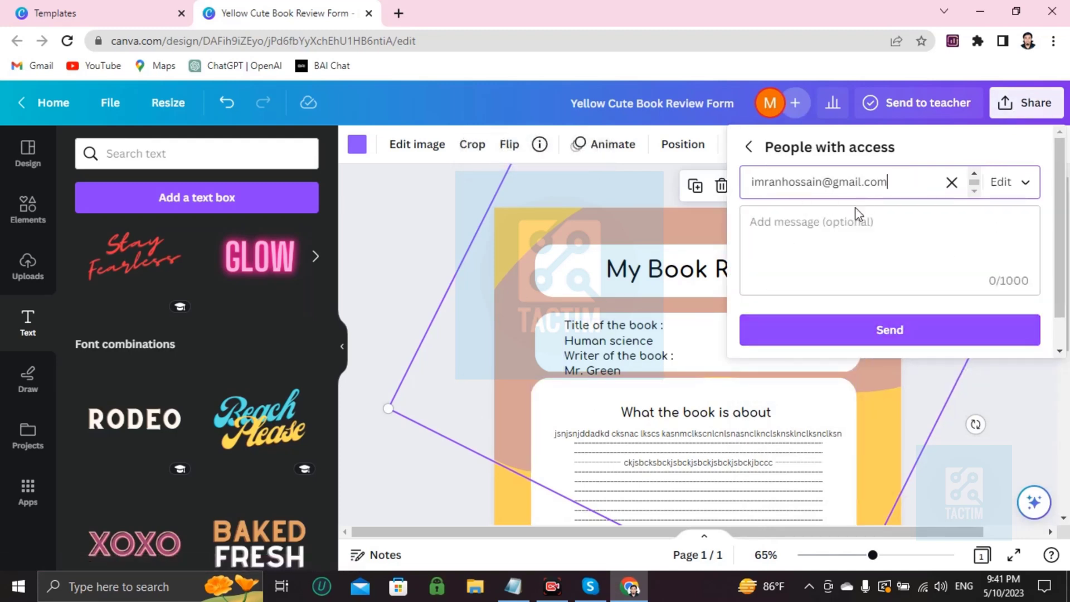
pyautogui.click(396, 276)
pyautogui.scroll(-5, 619, 310)
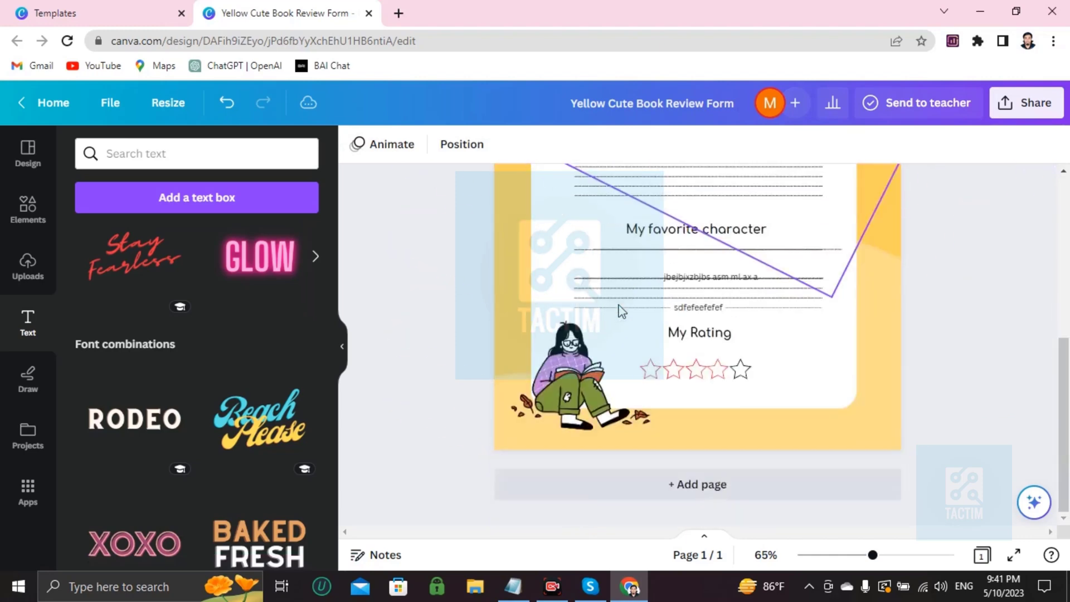
pyautogui.scroll(5, 619, 310)
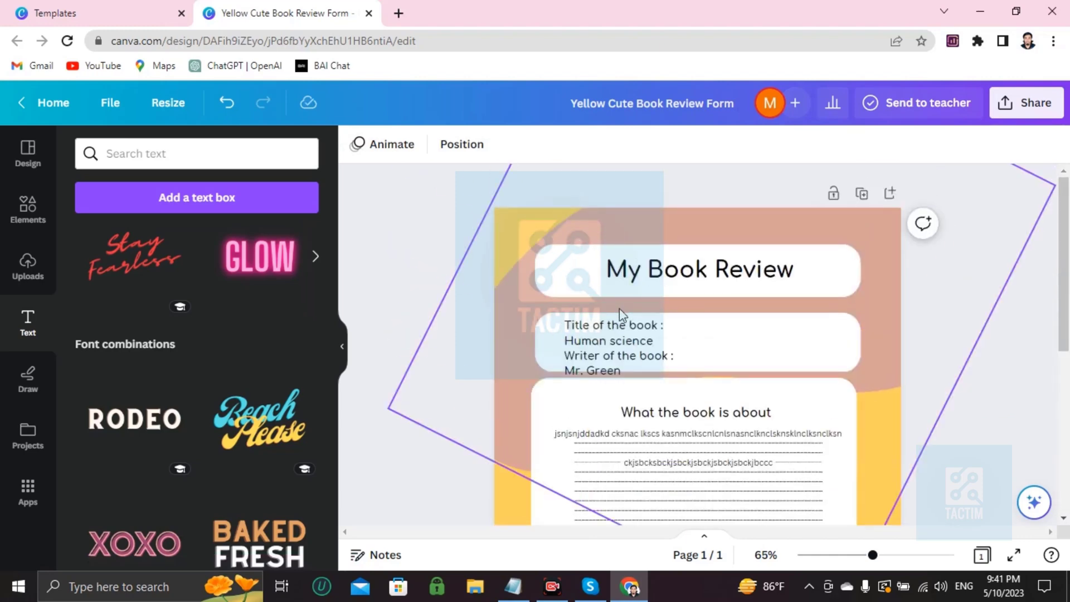